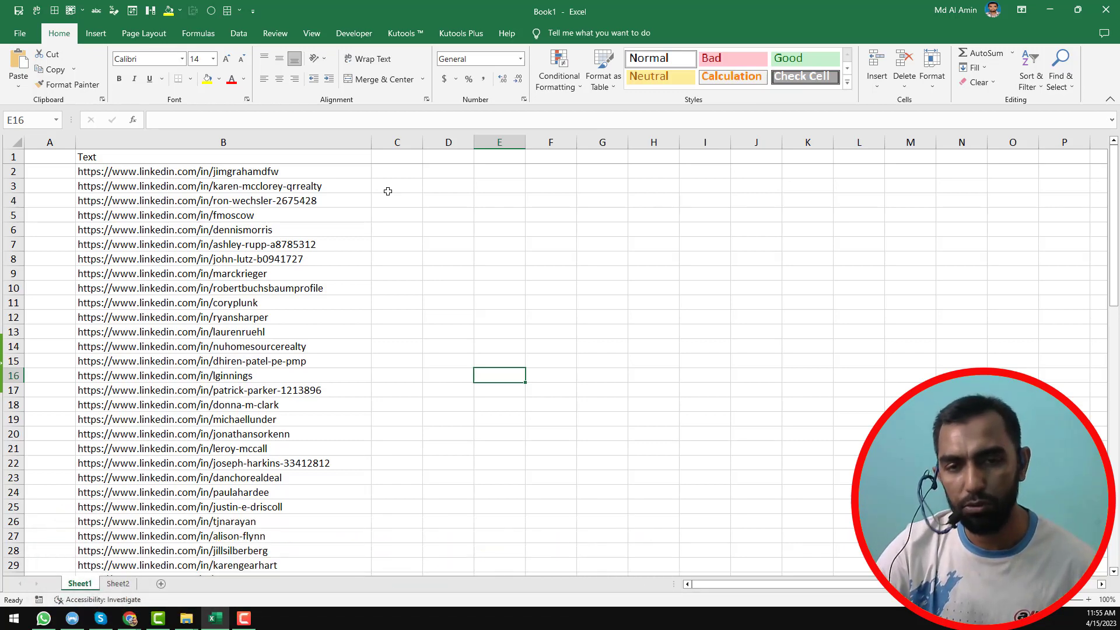
Minimize the Excel workbook of LinkedIn URLs to reveal the YouTube channel page in Chrome
click(1049, 10)
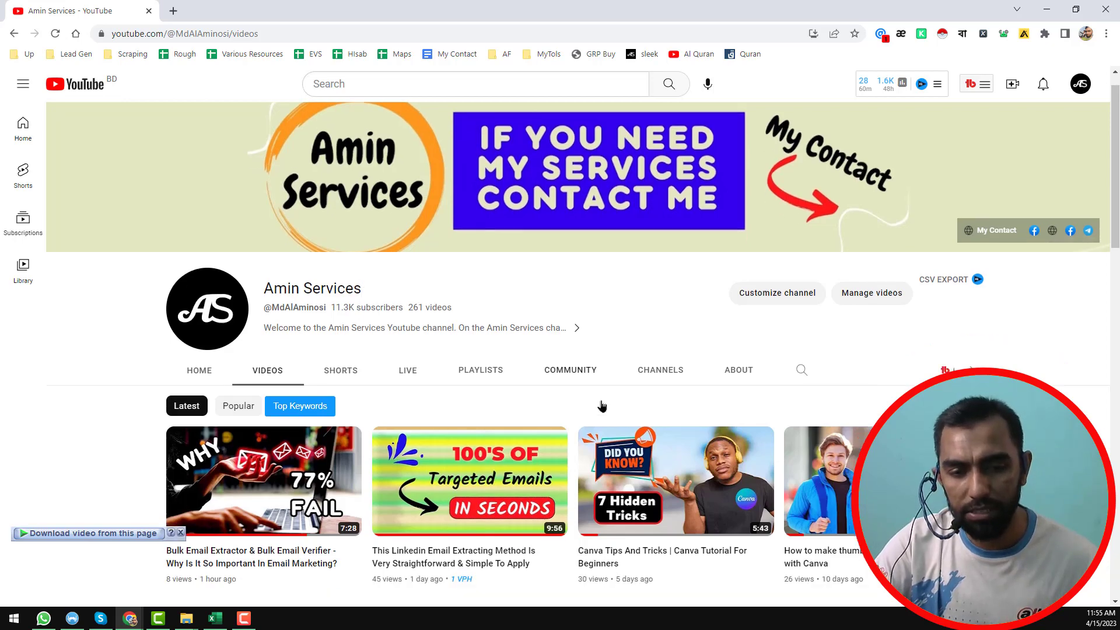
Scroll down and back up through the YouTube channel's Videos tab
scroll(599, 405, down, 3)
scroll(600, 405, down, 5)
scroll(602, 405, down, 3)
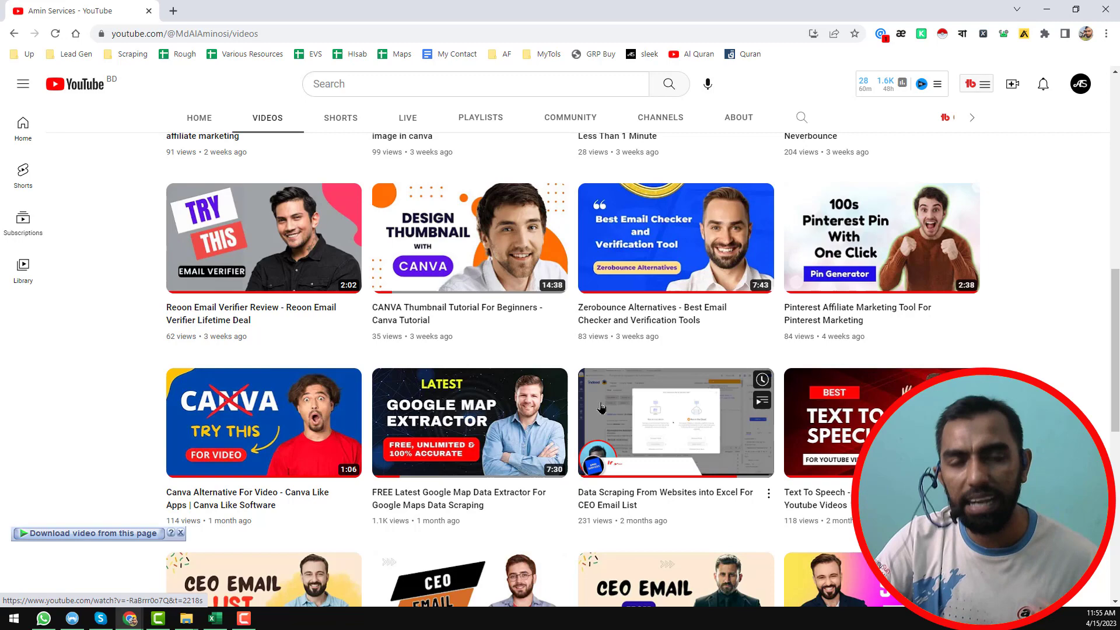
scroll(601, 407, down, 3)
scroll(601, 407, down, 3)
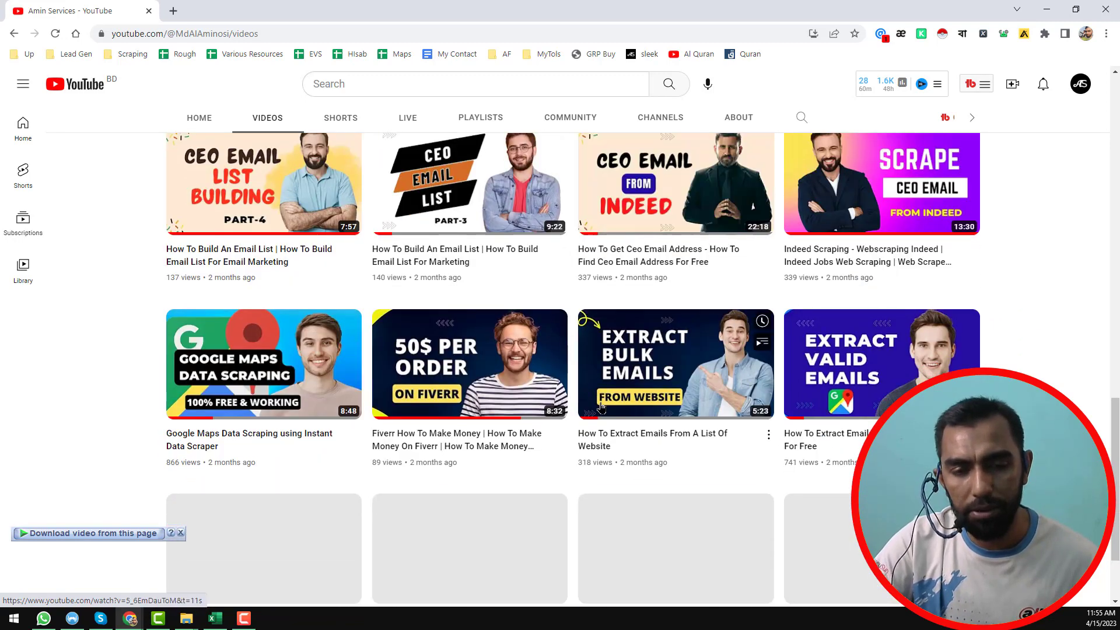
scroll(601, 407, down, 2)
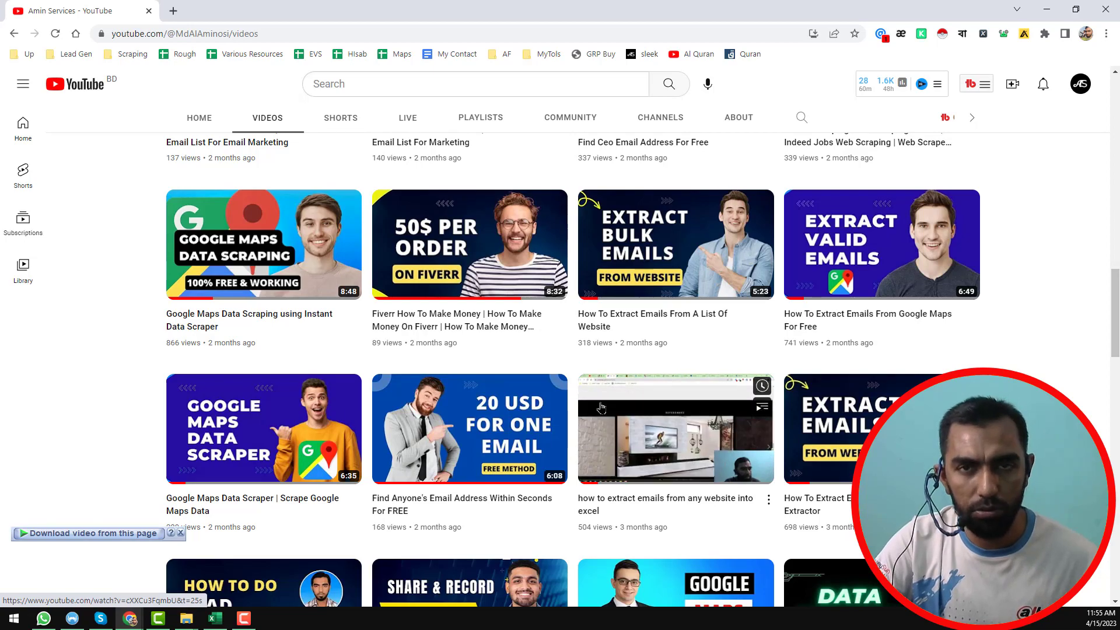
scroll(601, 406, up, 3)
scroll(601, 407, up, 3)
scroll(601, 406, up, 3)
scroll(601, 407, up, 5)
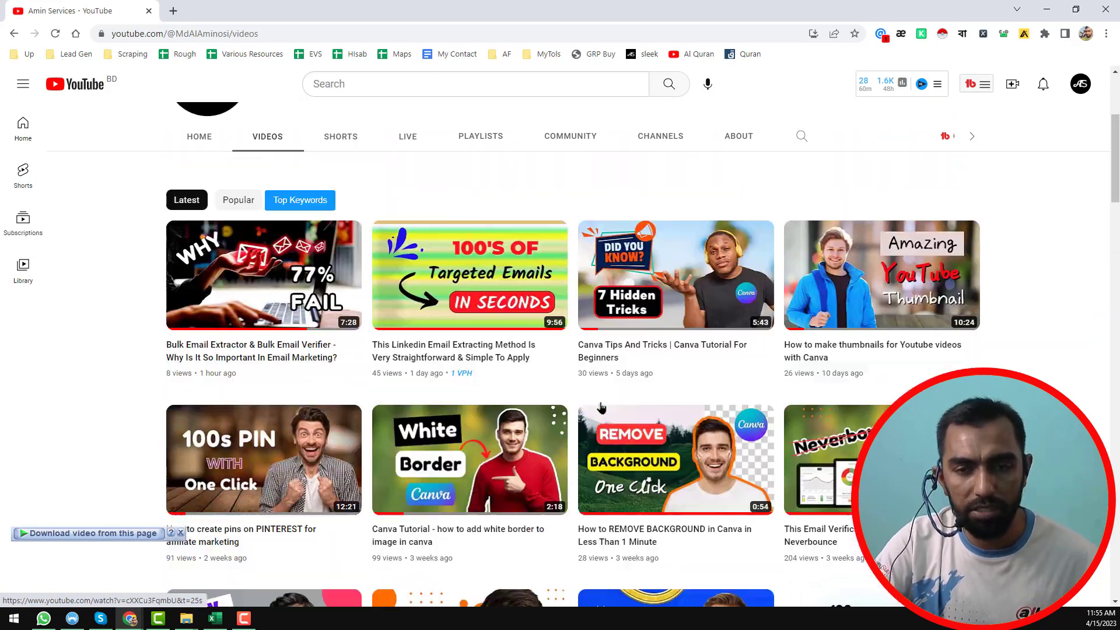
scroll(601, 407, up, 4)
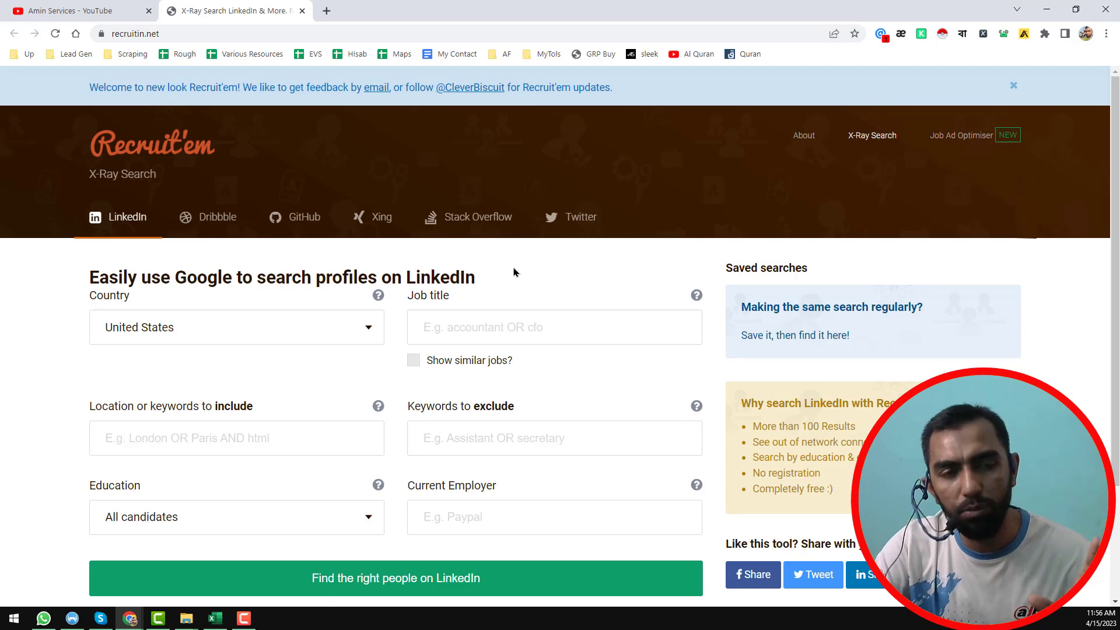
Glance at the YouTube tab, then return to the Recruit'em X-Ray search tab
click(76, 11)
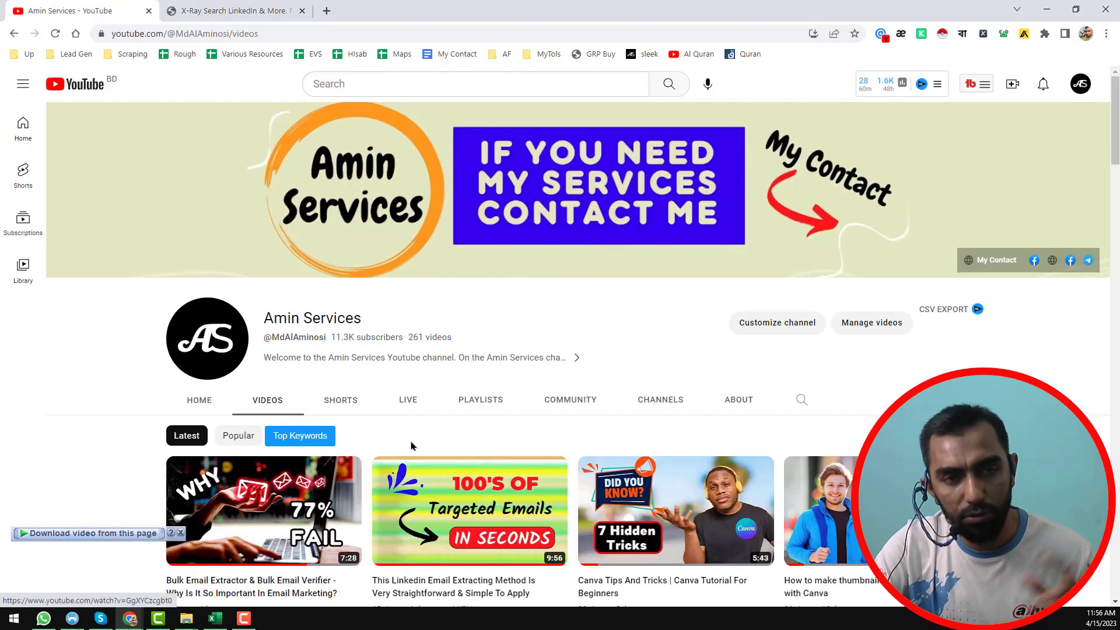
click(234, 11)
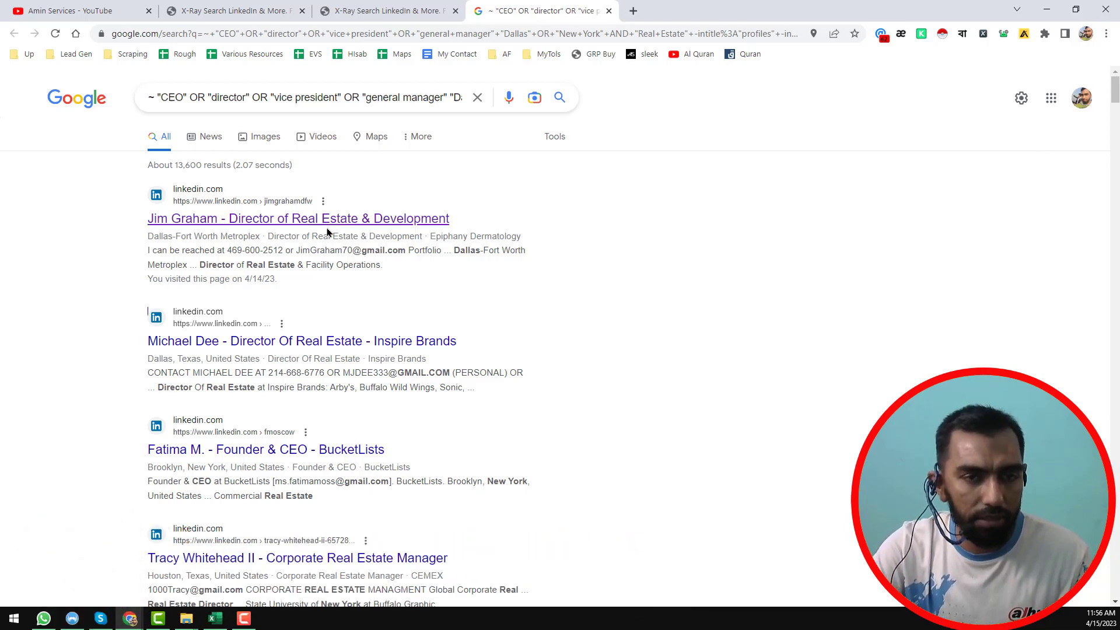
scroll(327, 236, down, 4)
scroll(373, 286, down, 3)
scroll(397, 309, down, 8)
scroll(399, 313, down, 5)
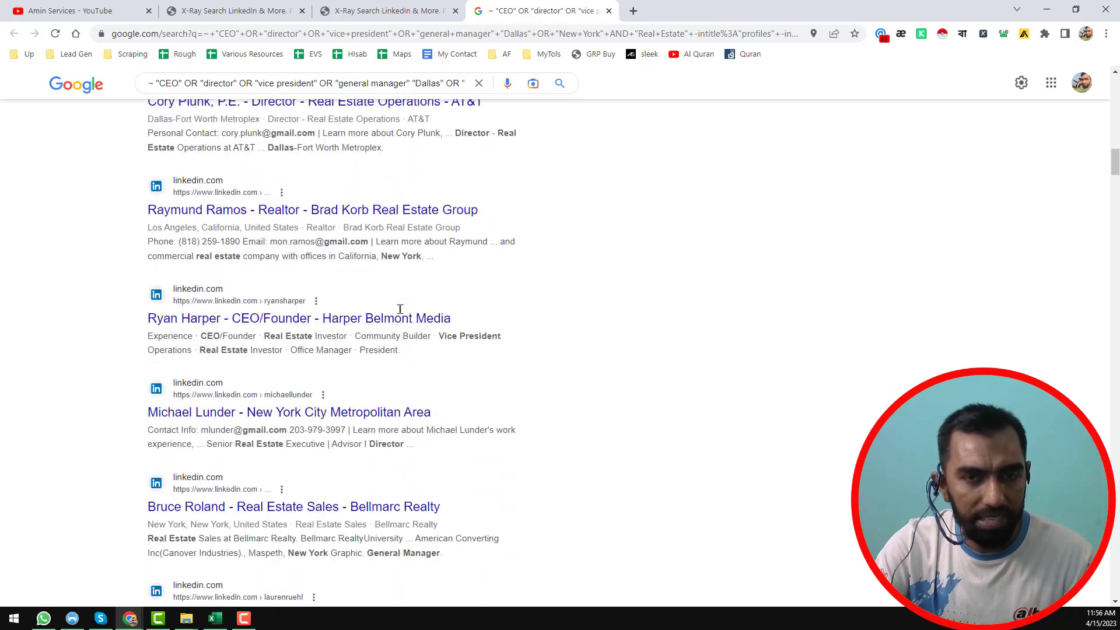
scroll(373, 315, down, 5)
scroll(369, 314, down, 7)
scroll(399, 375, up, 2)
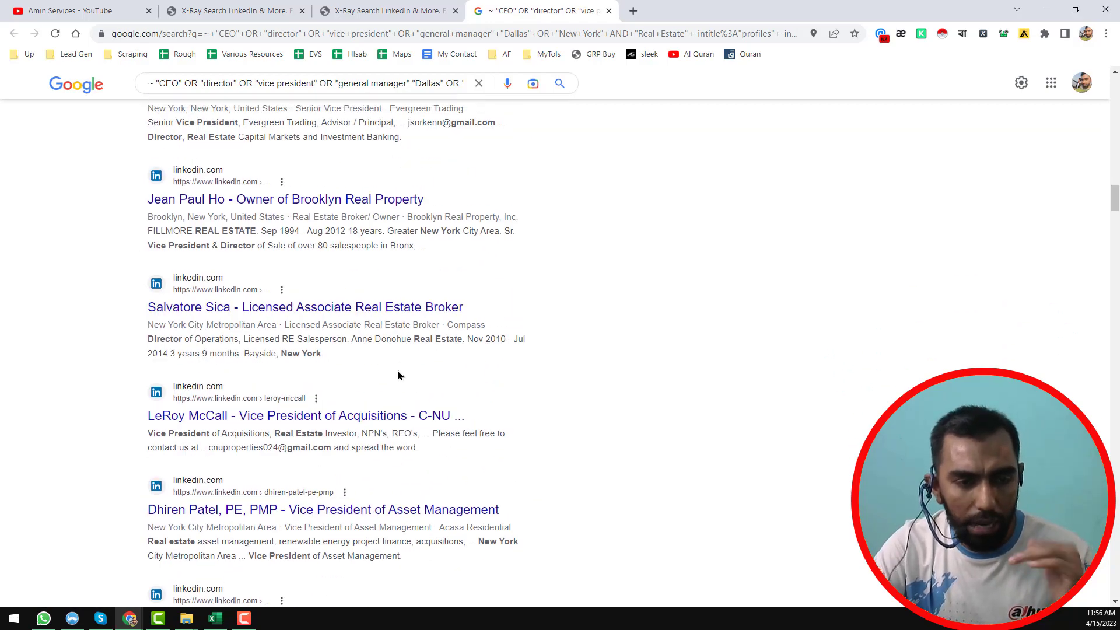
scroll(399, 375, up, 6)
scroll(398, 375, up, 6)
scroll(399, 375, up, 6)
scroll(398, 375, up, 8)
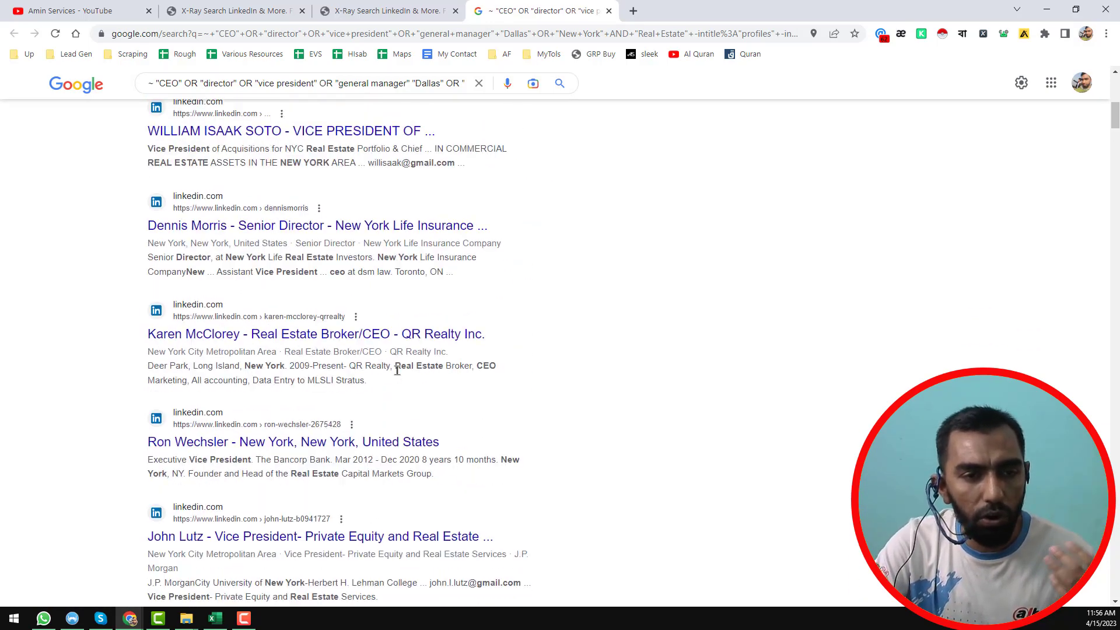
scroll(398, 373, up, 5)
scroll(385, 376, up, 5)
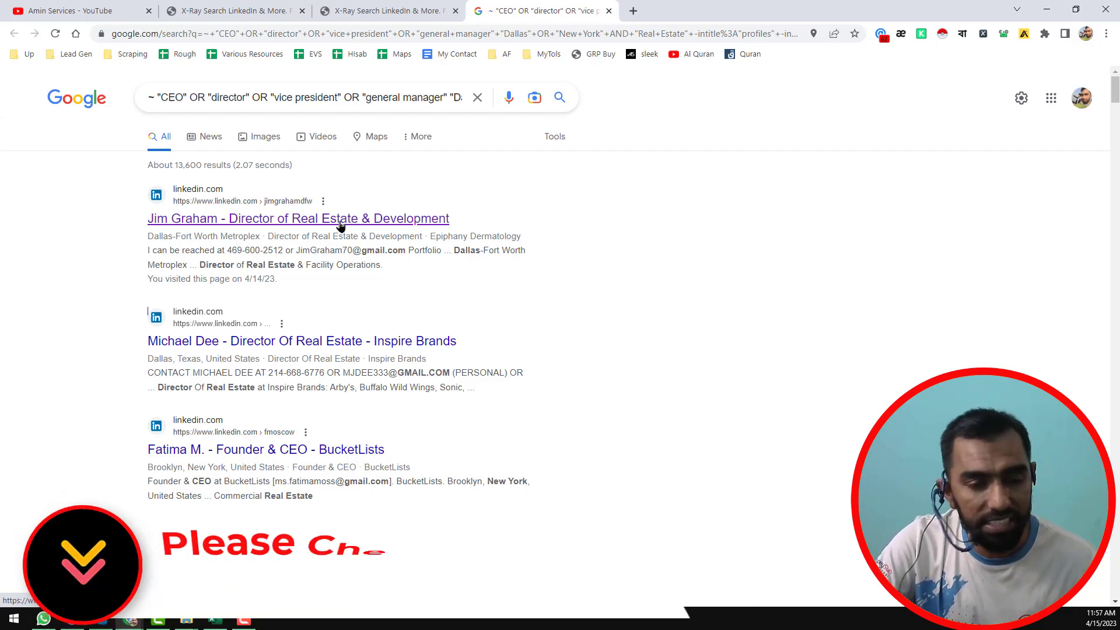
scroll(321, 269, down, 5)
scroll(321, 269, down, 3)
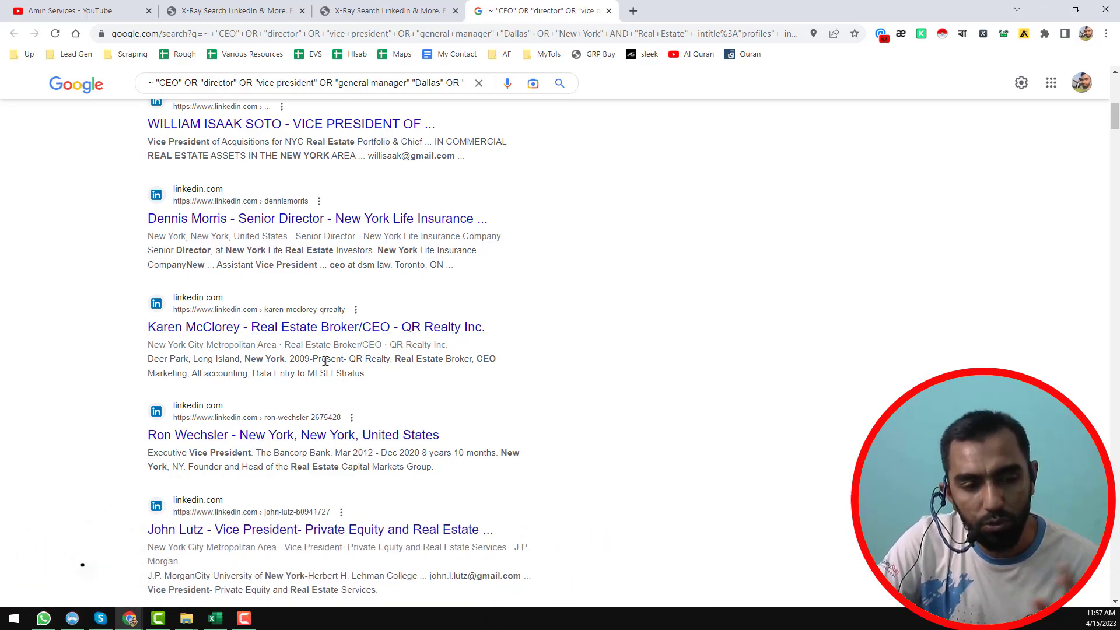
scroll(326, 361, down, 4)
scroll(327, 366, down, 6)
scroll(326, 365, down, 6)
scroll(327, 366, down, 6)
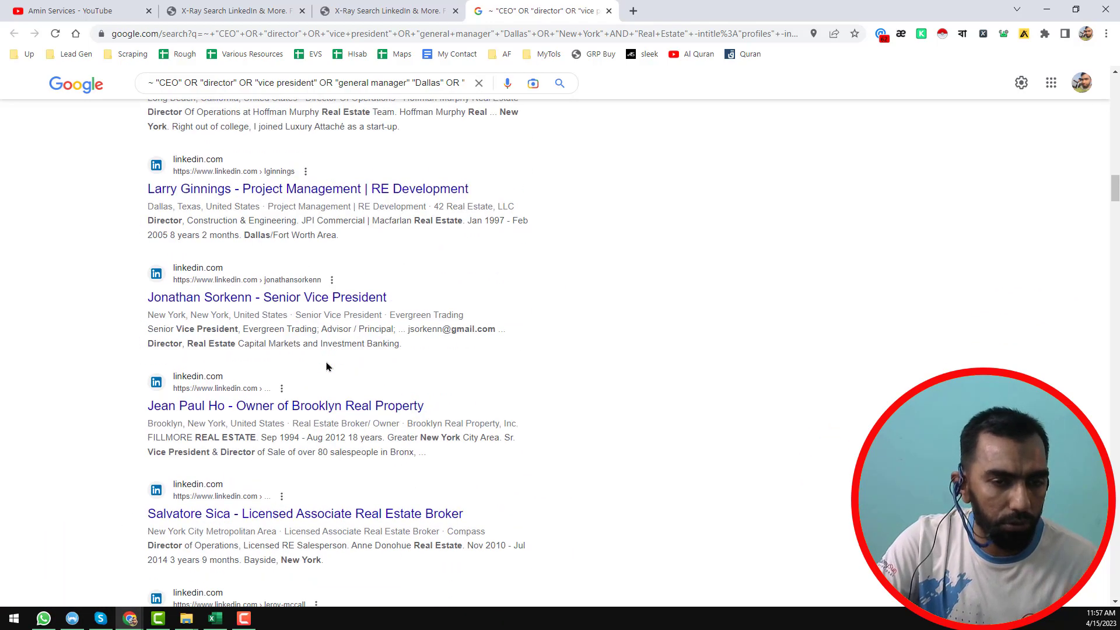
scroll(327, 366, down, 7)
scroll(327, 366, down, 5)
scroll(326, 366, down, 1)
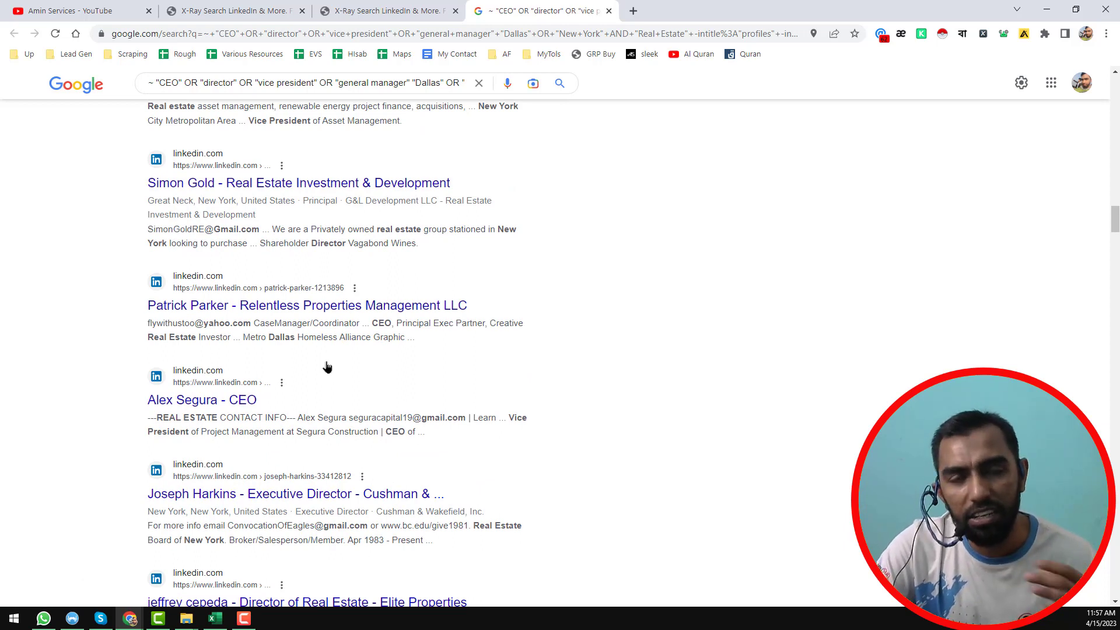
scroll(327, 366, up, 2)
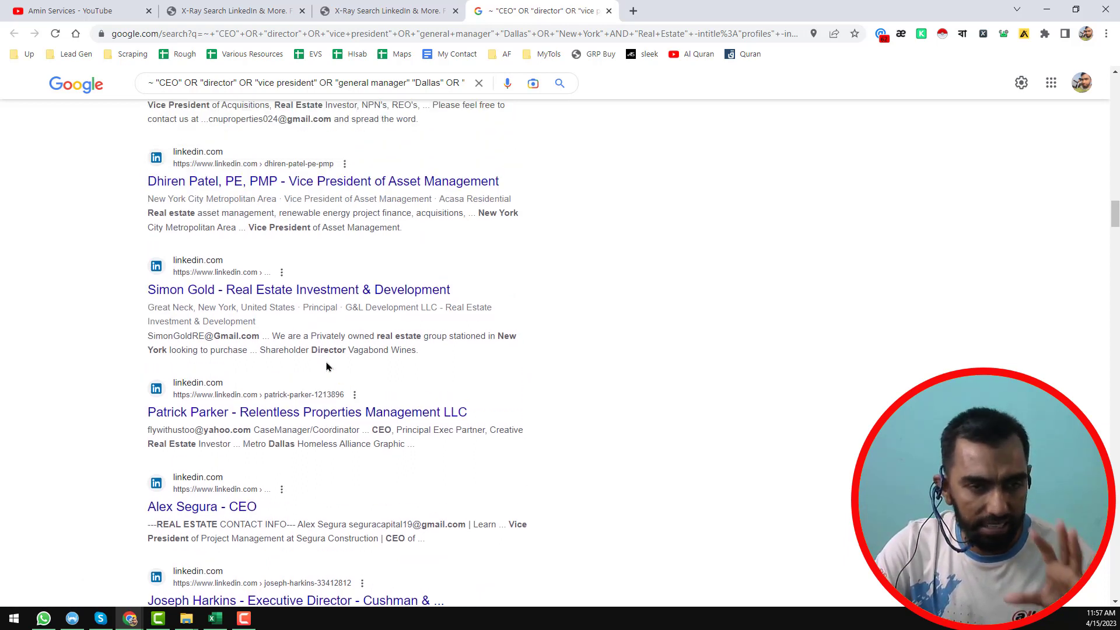
scroll(327, 366, up, 4)
scroll(326, 366, up, 5)
scroll(327, 366, up, 4)
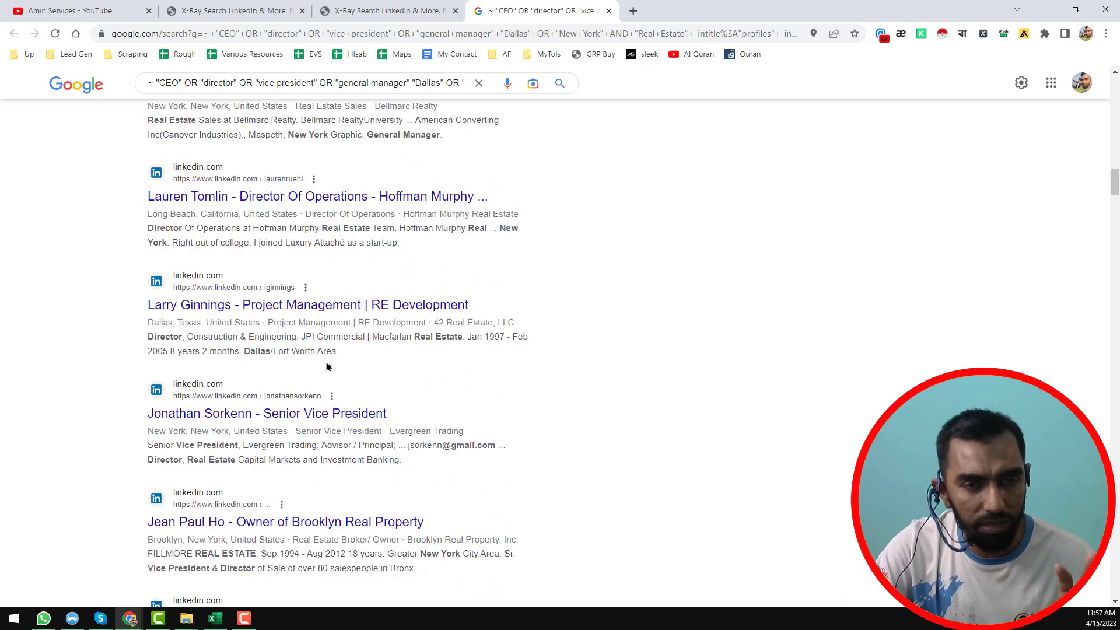
scroll(327, 366, up, 6)
scroll(326, 366, up, 5)
scroll(338, 369, up, 8)
scroll(351, 385, up, 3)
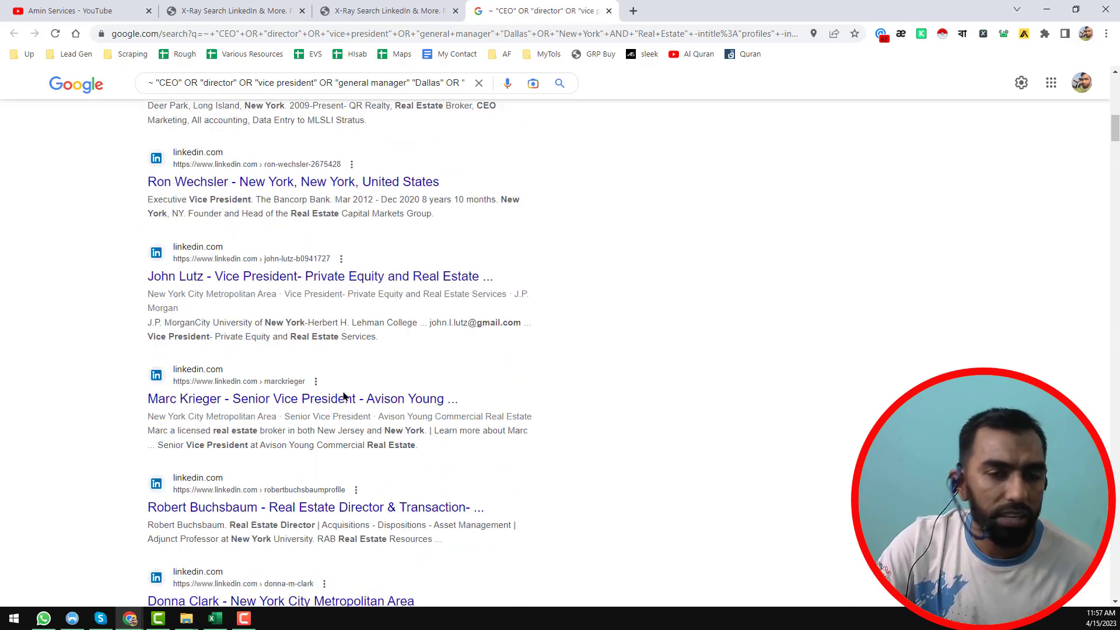
scroll(367, 400, up, 6)
scroll(371, 401, up, 2)
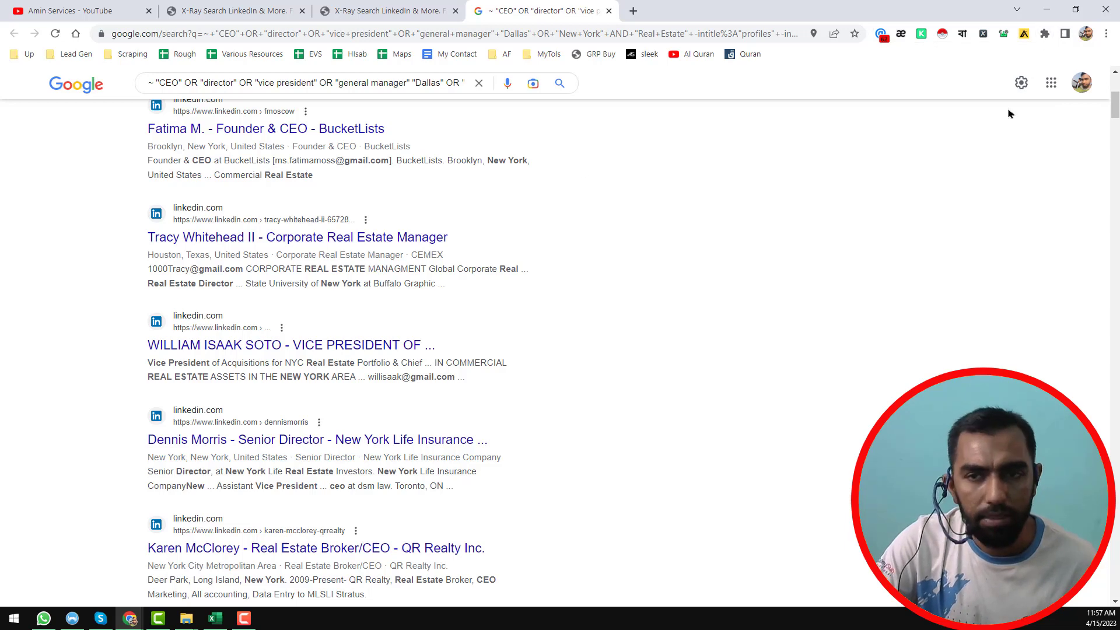
Pin Scraper from the Extensions list, then open its Chrome Web Store listing from the toolbar icon
click(1045, 37)
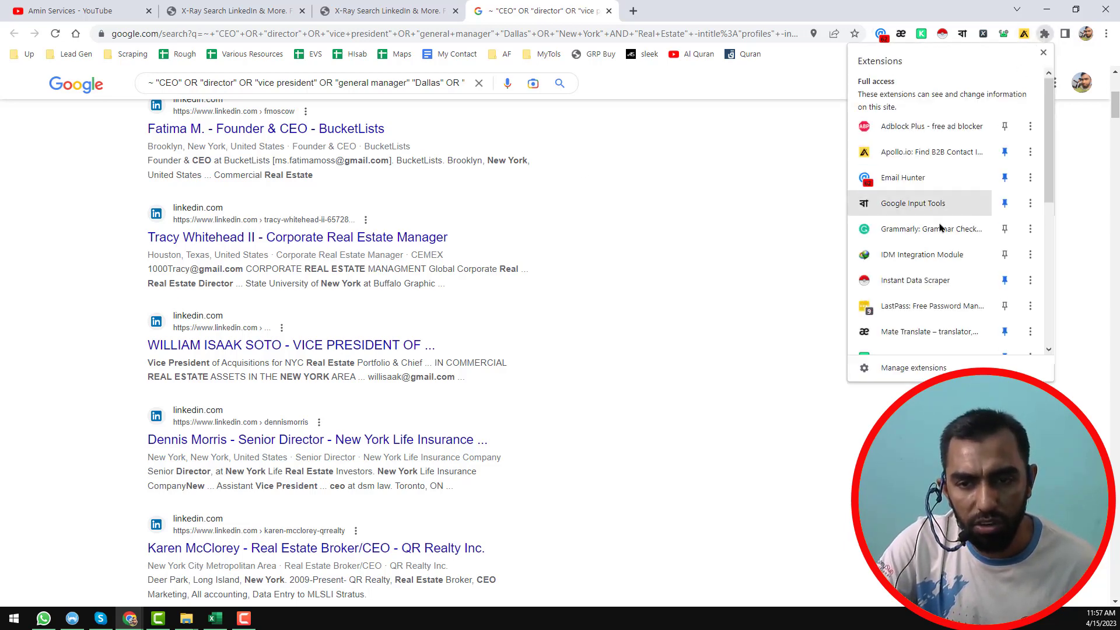
scroll(937, 237, down, 2)
scroll(931, 250, down, 2)
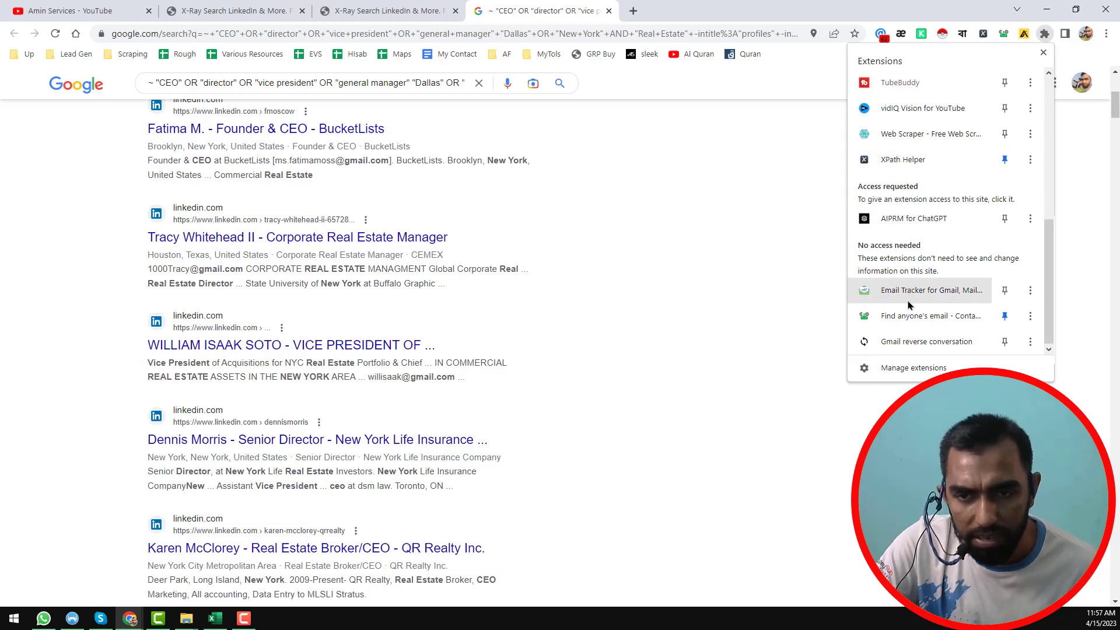
scroll(908, 297, up, 3)
scroll(910, 269, up, 2)
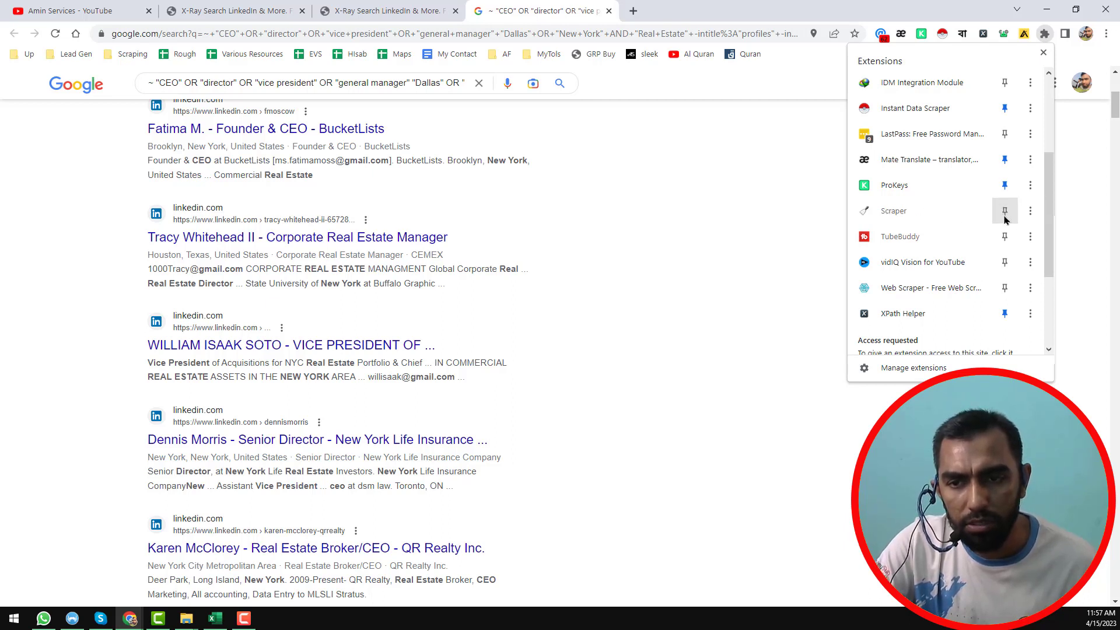
click(1005, 211)
right_click(1027, 39)
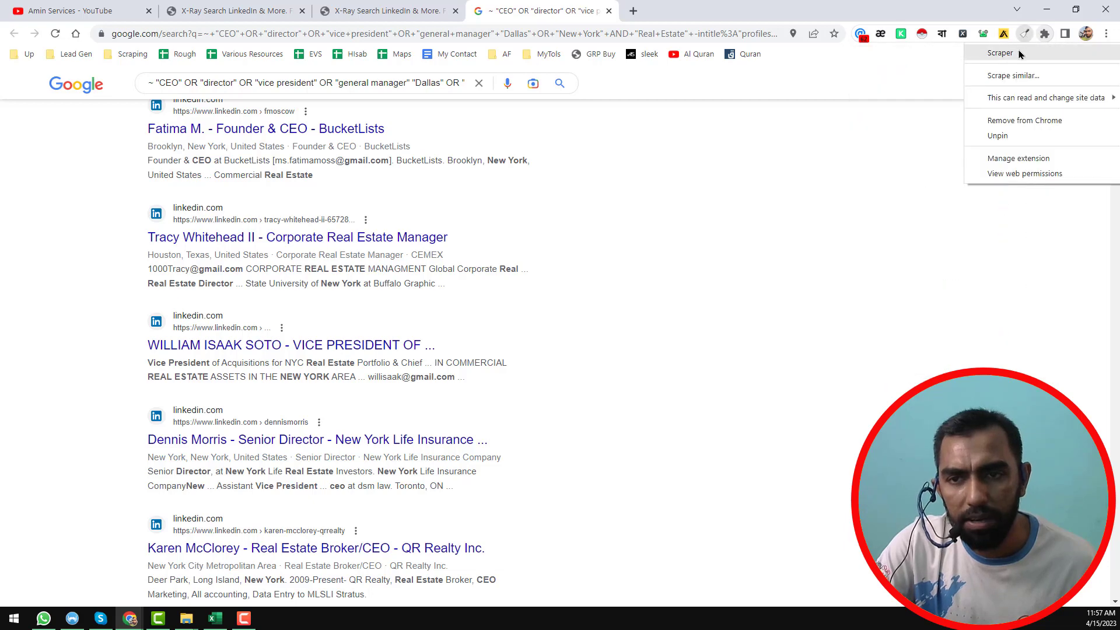
click(939, 47)
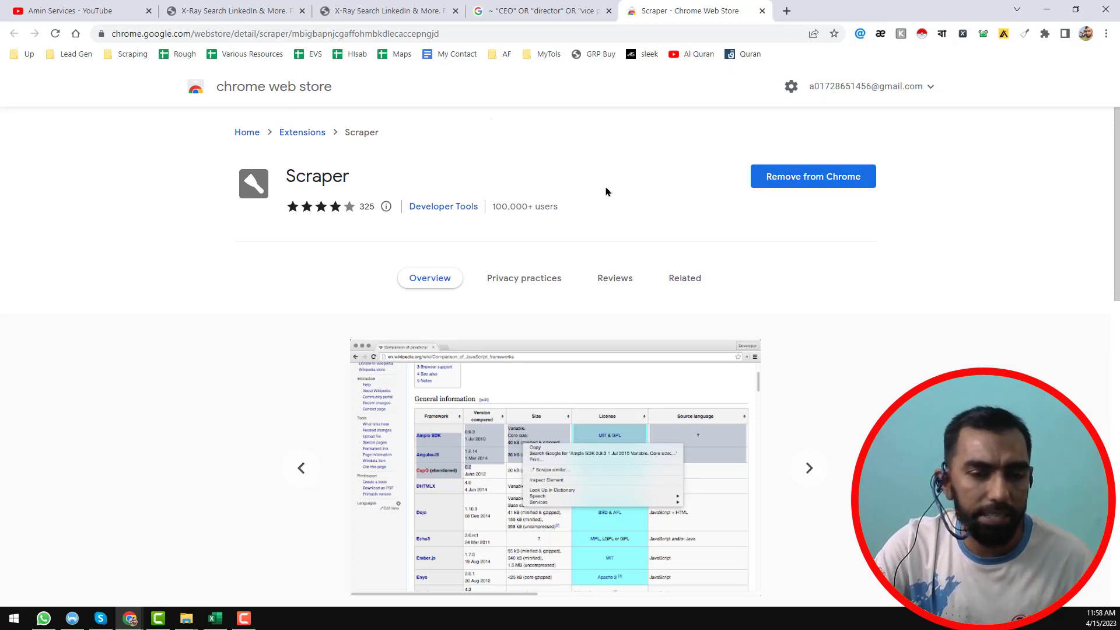
Close the Scraper store tab and scroll to the first Google LinkedIn result
click(761, 12)
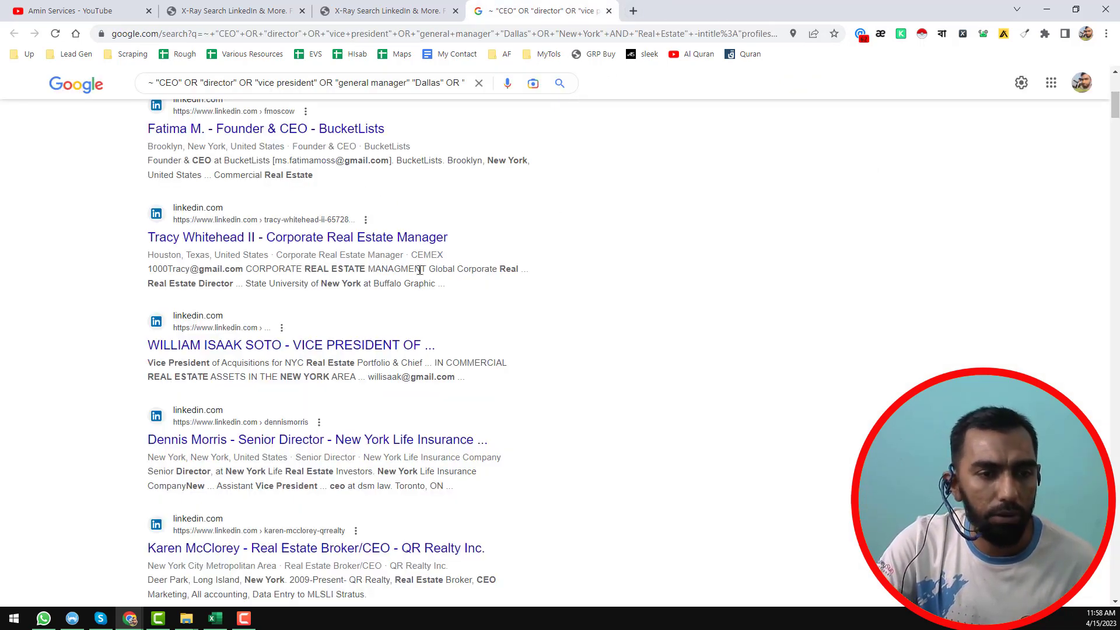
scroll(810, 158, up, 2)
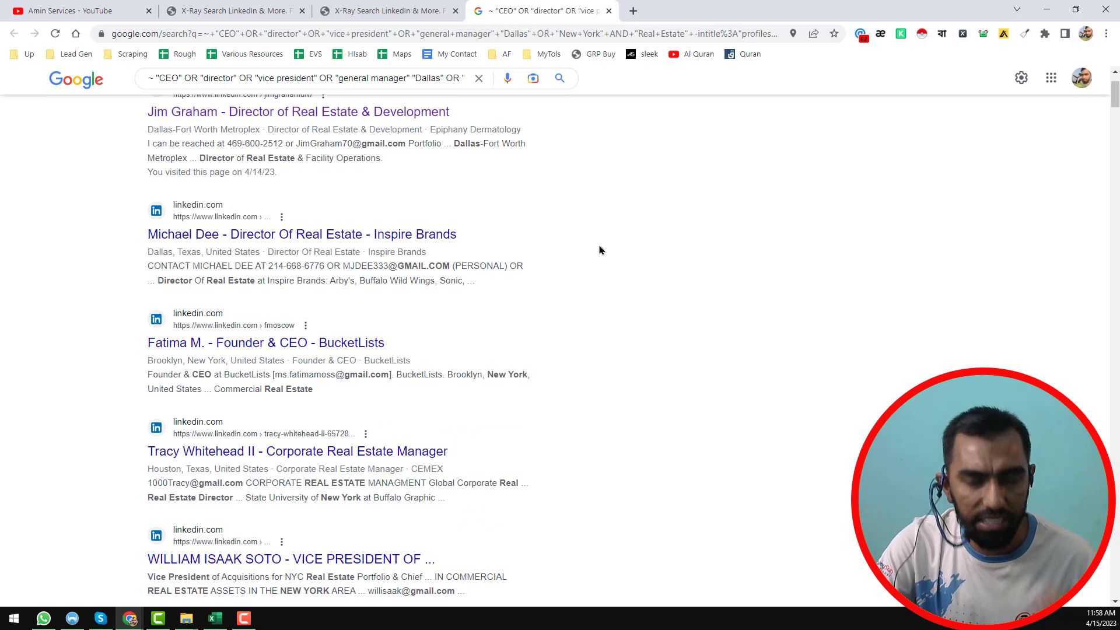
scroll(589, 238, up, 2)
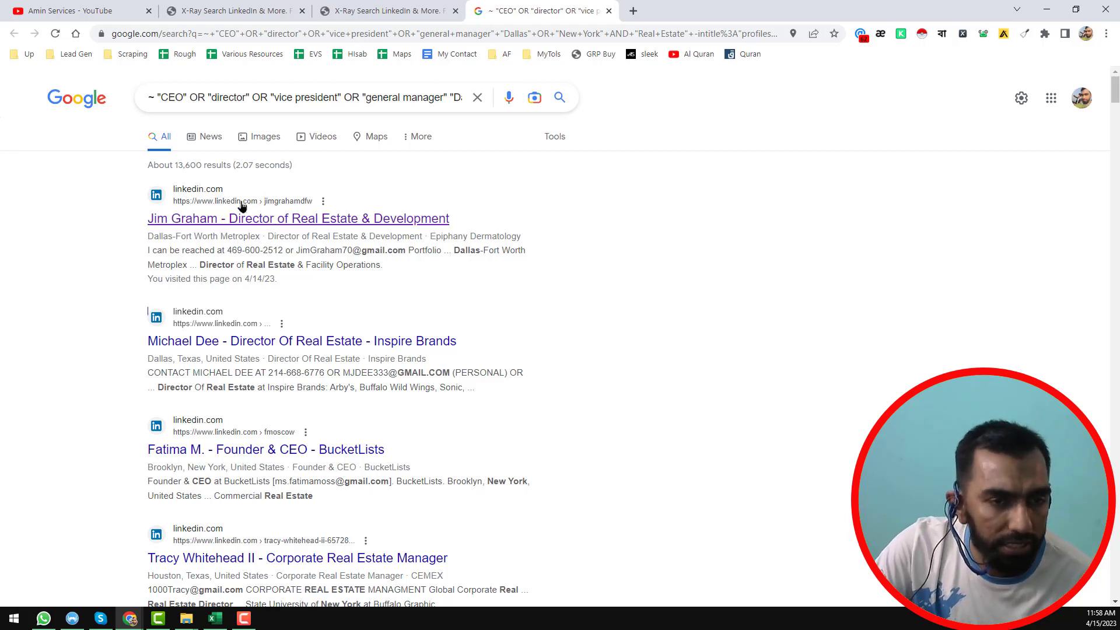
Scrape all result links similar to the Jim Graham listing with Scraper
right_click(274, 206)
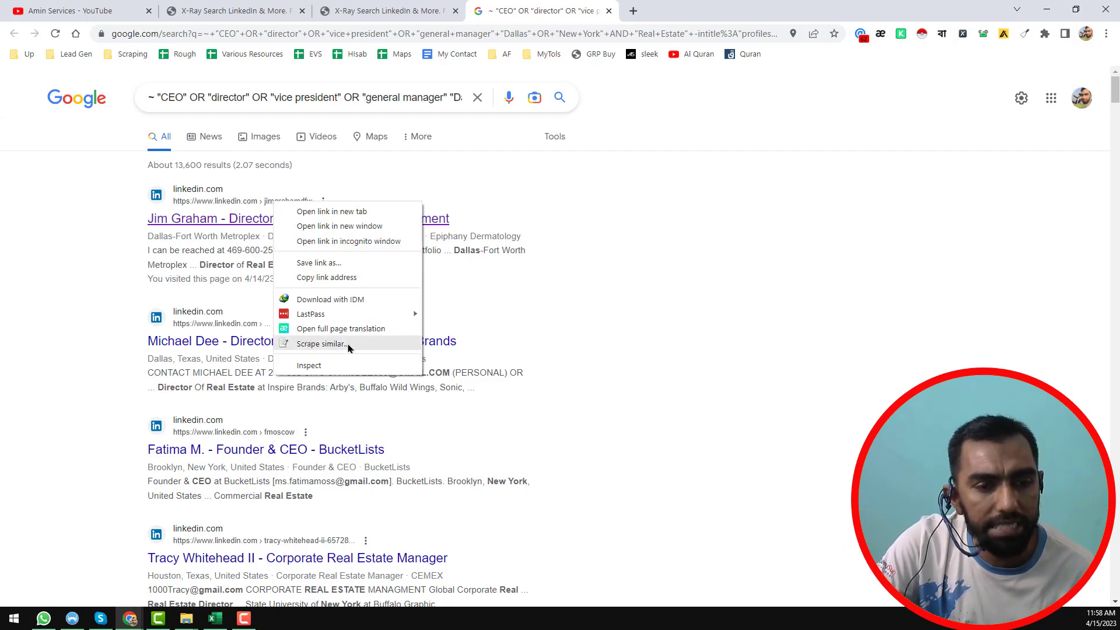
click(321, 344)
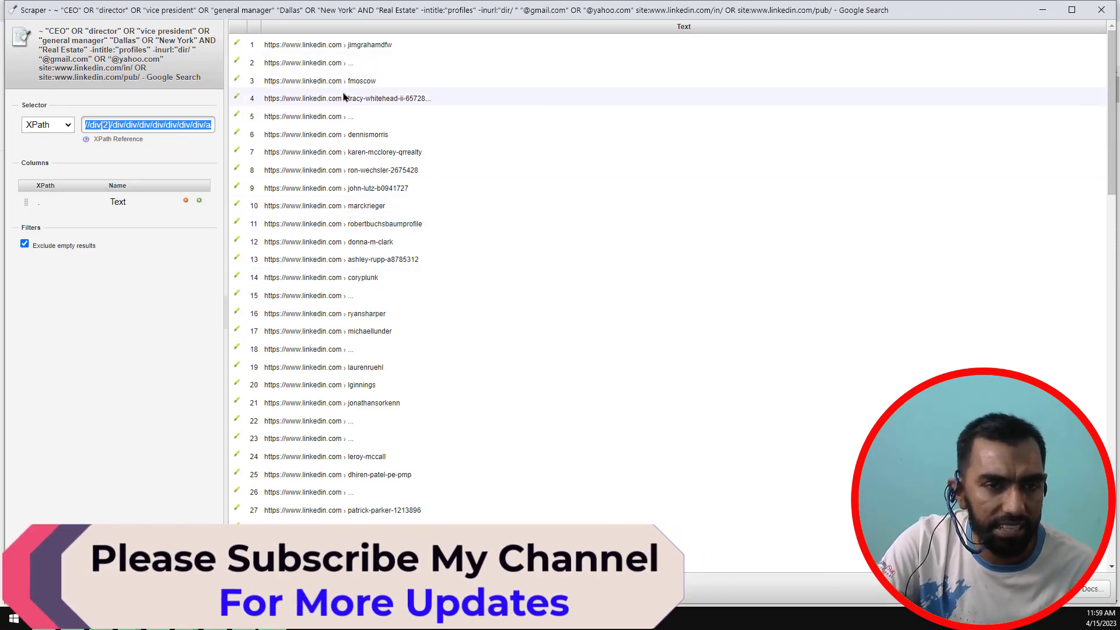
scroll(344, 97, down, 7)
scroll(369, 134, down, 7)
scroll(370, 213, down, 7)
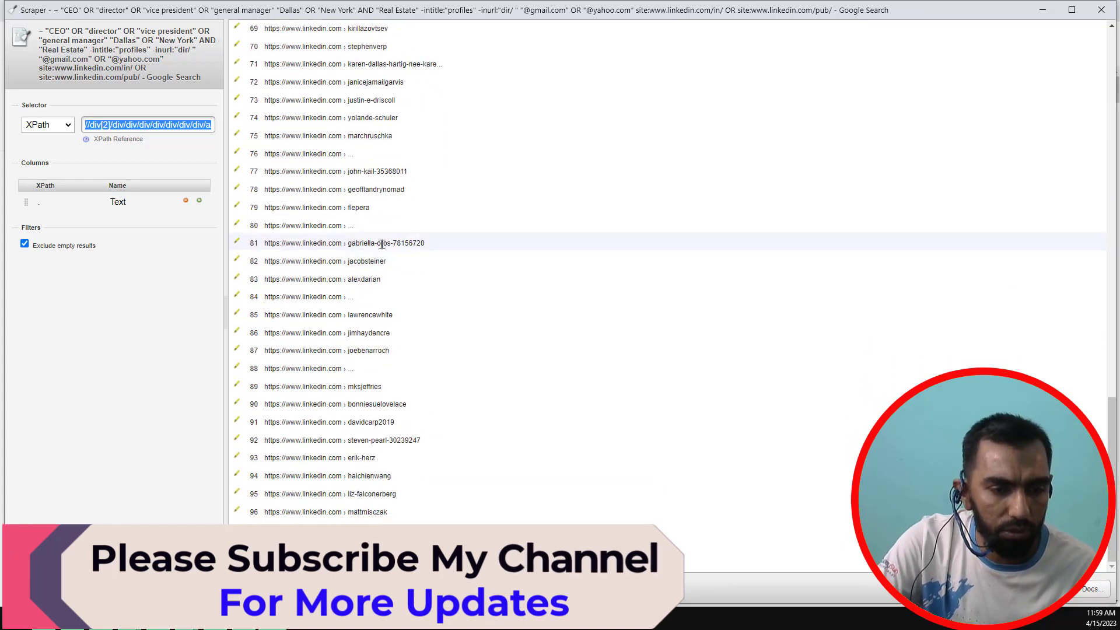
Copy the scraped LinkedIn links to the clipboard and close the Scraper window
scroll(330, 546, up, 8)
scroll(322, 546, up, 8)
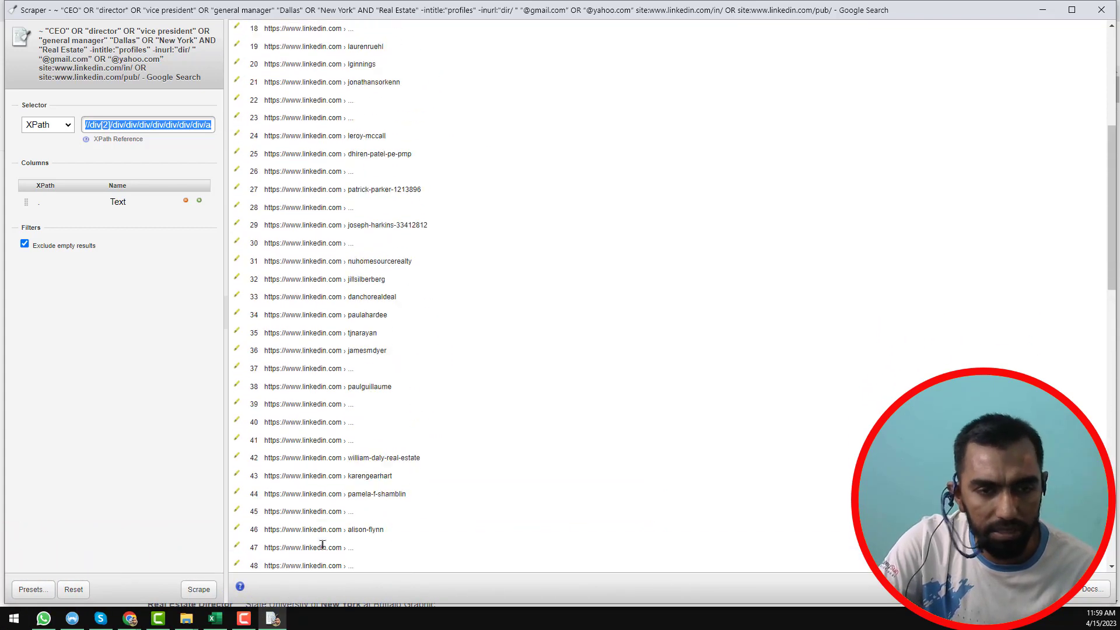
scroll(322, 546, up, 5)
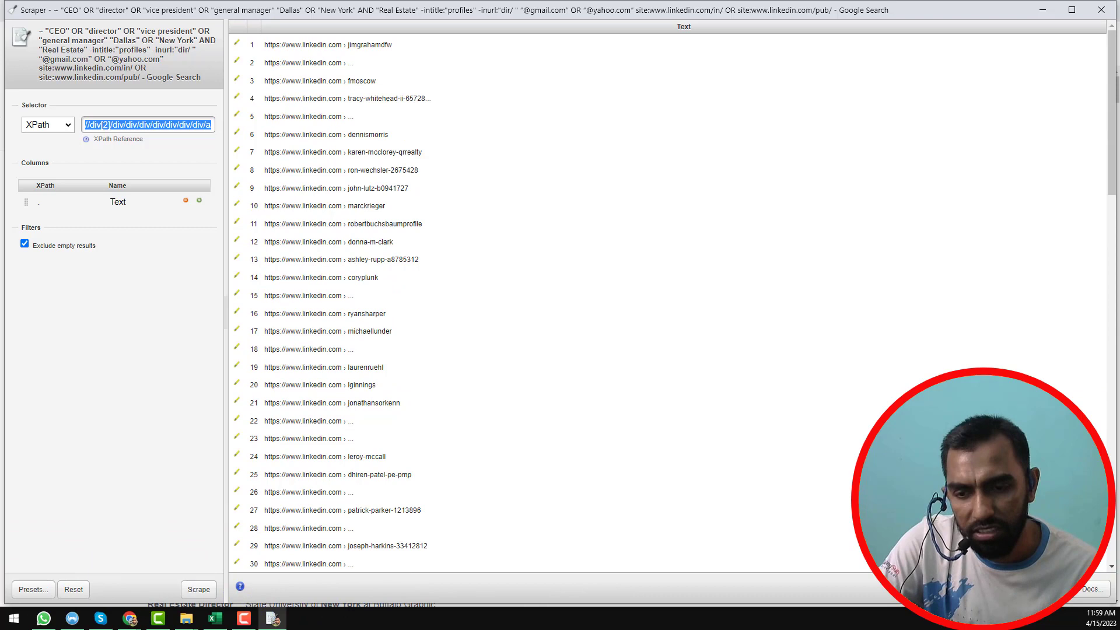
click(1006, 589)
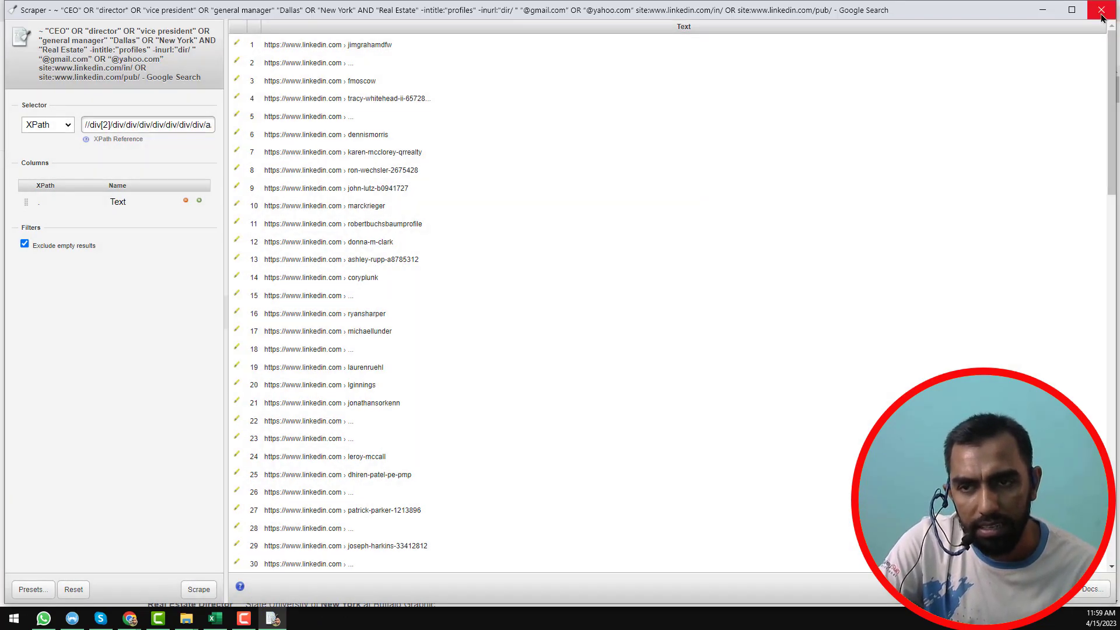
click(1102, 10)
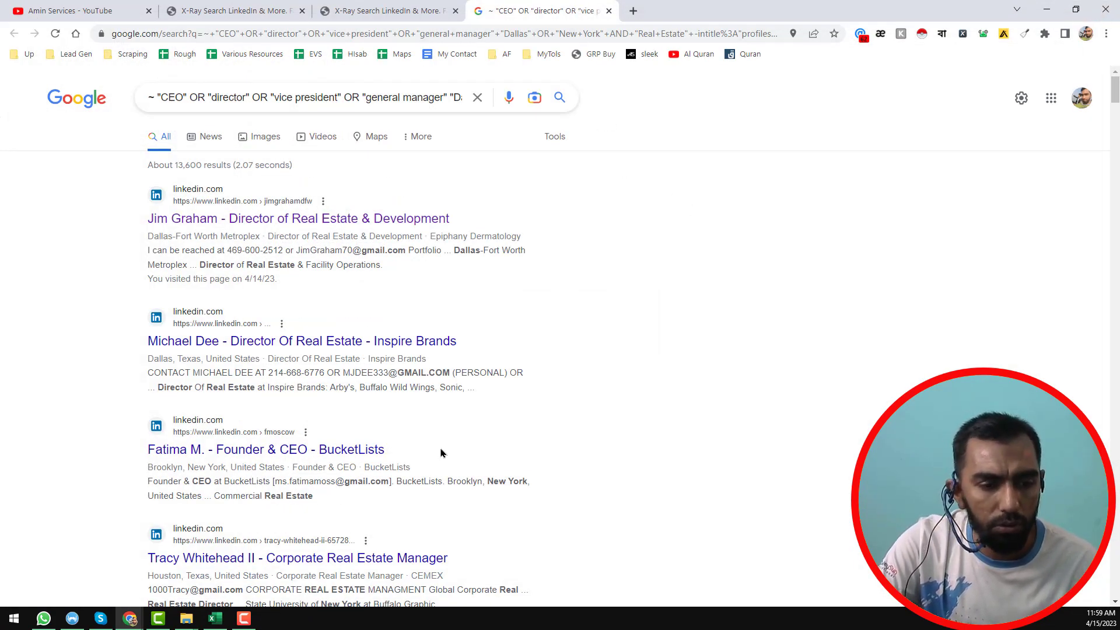
Paste the scraped results into B1 of a new Excel sheet and widen column B
click(214, 618)
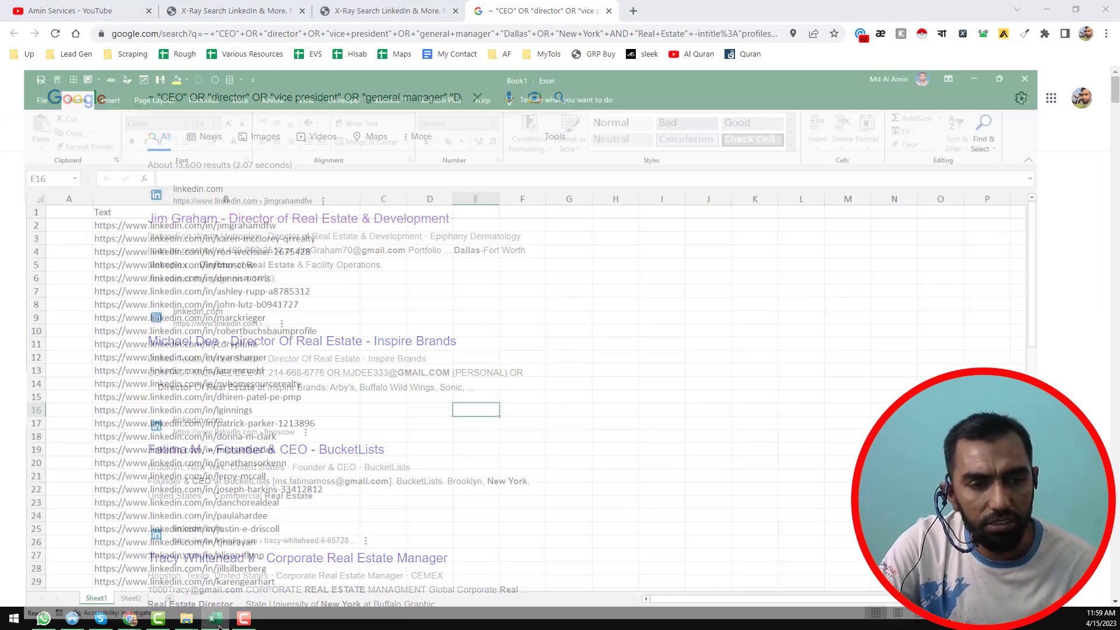
click(161, 583)
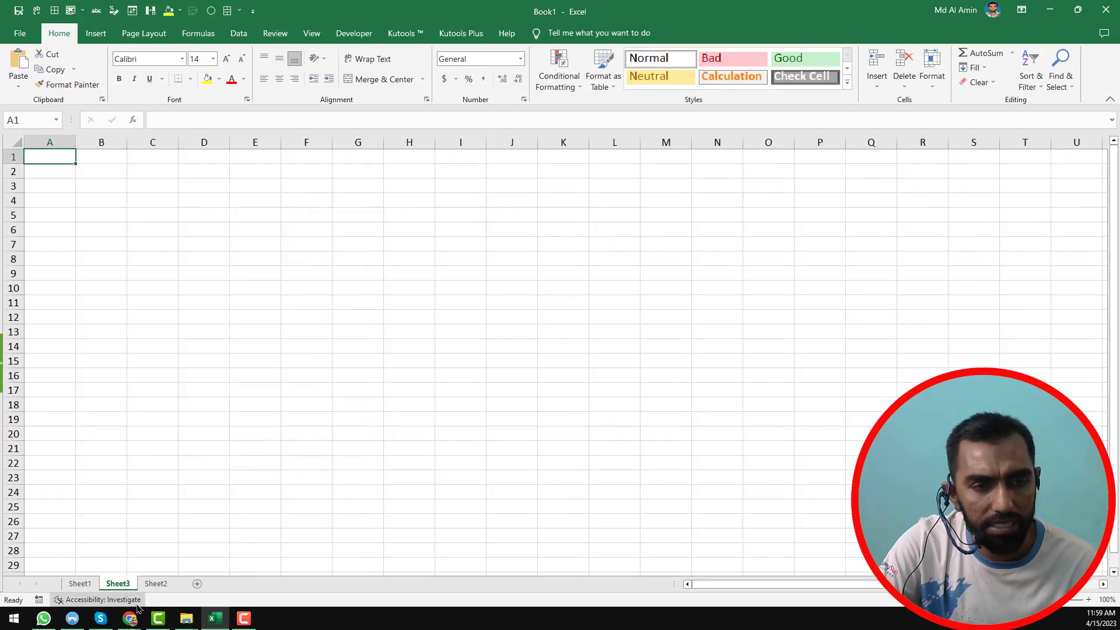
click(112, 161)
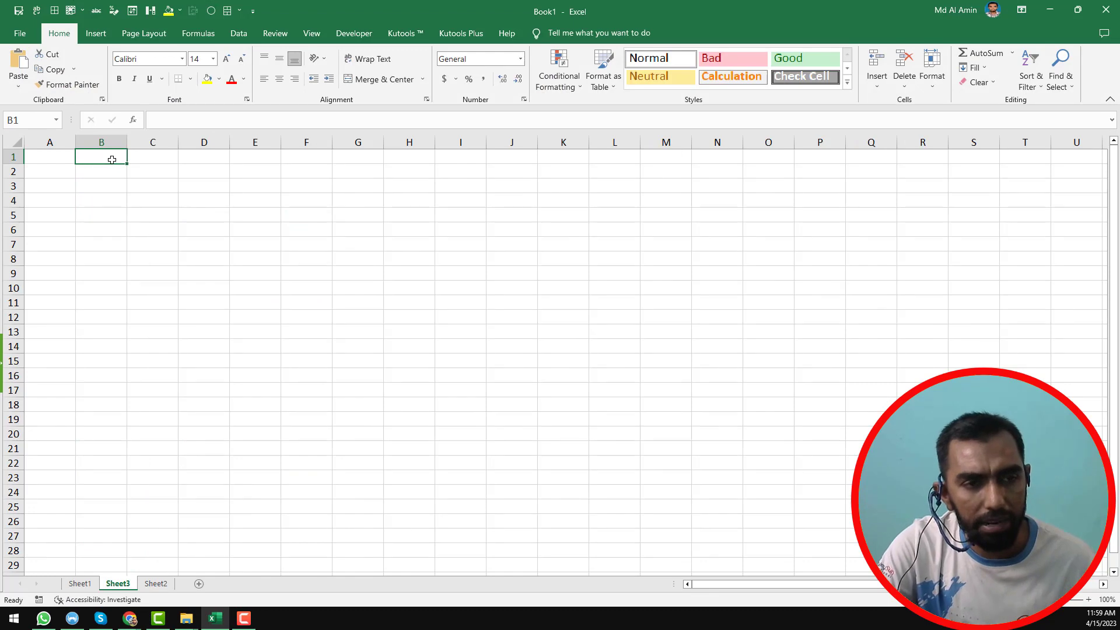
right_click(112, 160)
click(140, 240)
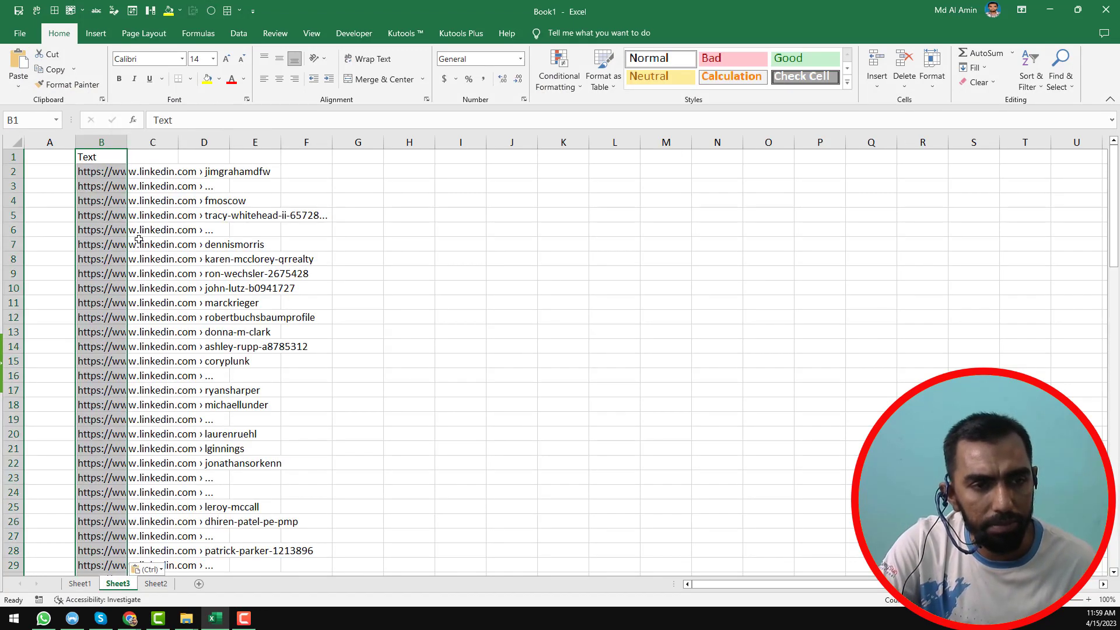
mouse_move(126, 142)
mouse_down()
mouse_move(343, 141)
mouse_move(309, 229)
mouse_up()
Inspect the pasted entries, then select the › separator in cell B2's text
click(310, 171)
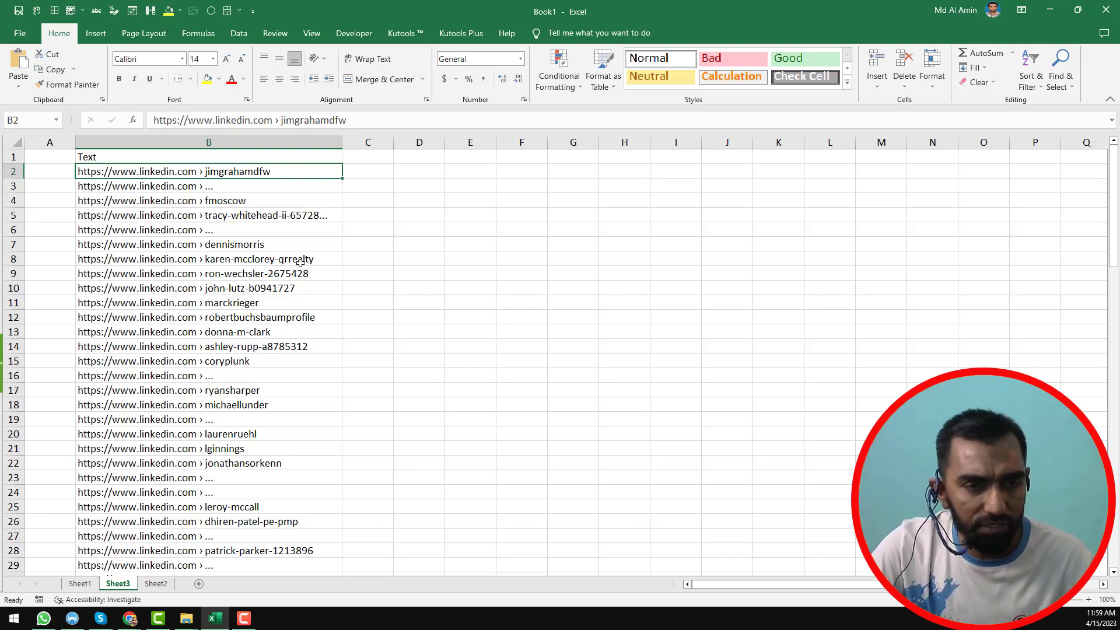
scroll(292, 292, down, 10)
scroll(263, 317, down, 5)
click(257, 363)
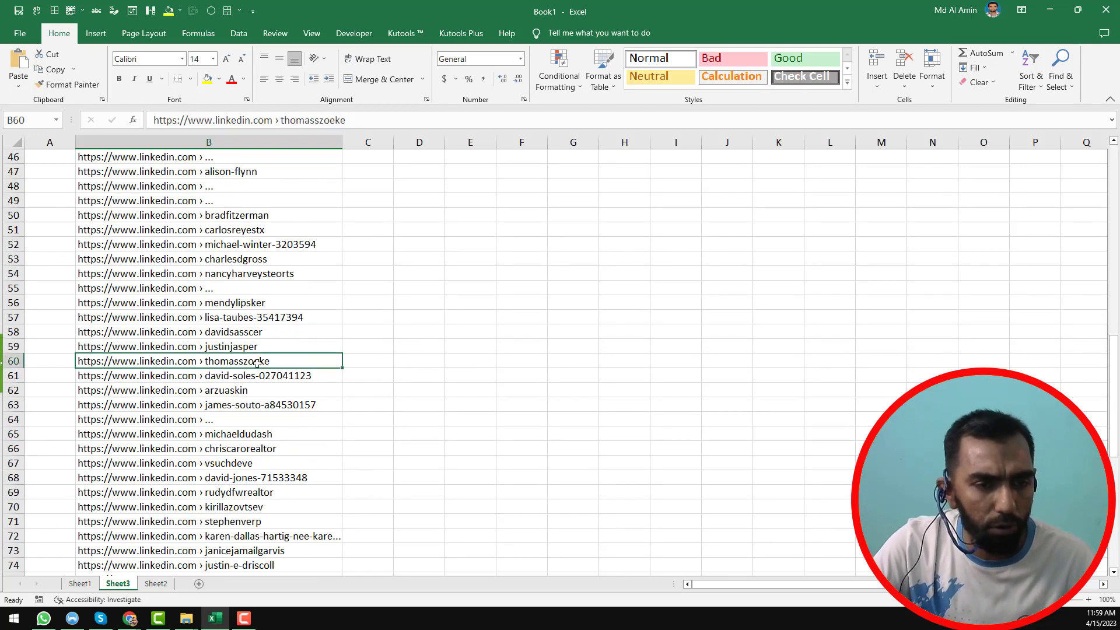
scroll(258, 363, up, 7)
scroll(257, 363, up, 8)
scroll(239, 224, up, 1)
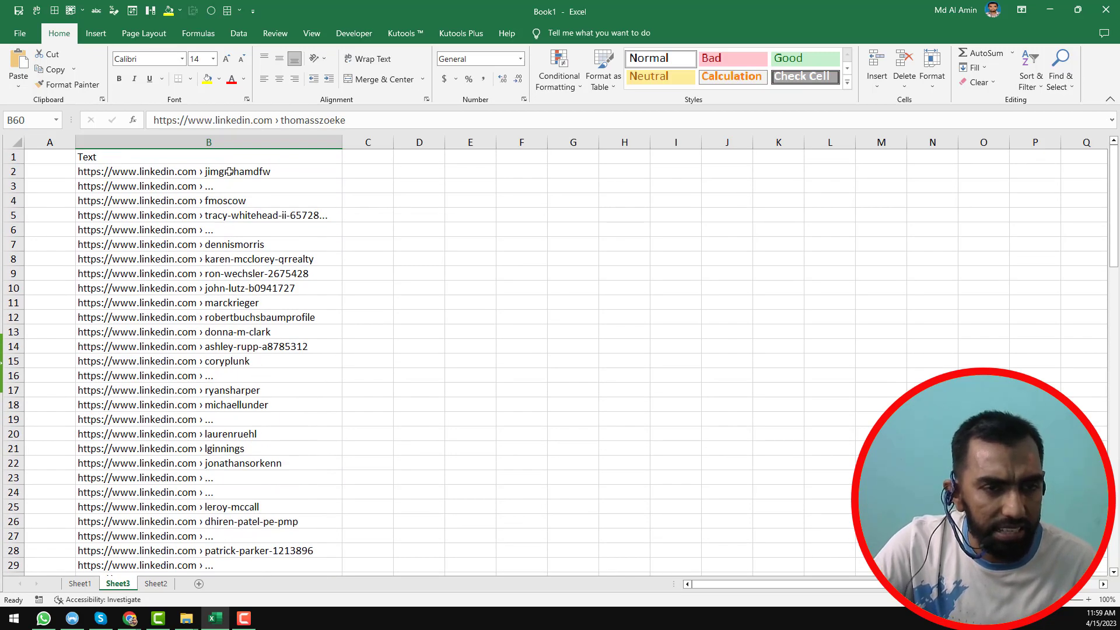
click(233, 200)
click(234, 171)
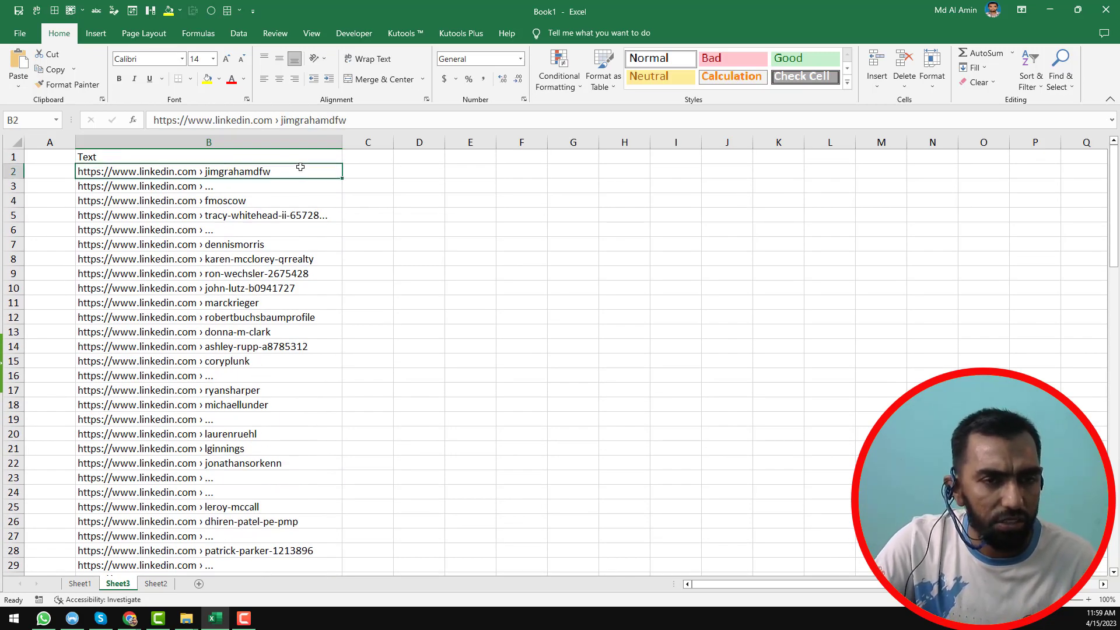
click(273, 120)
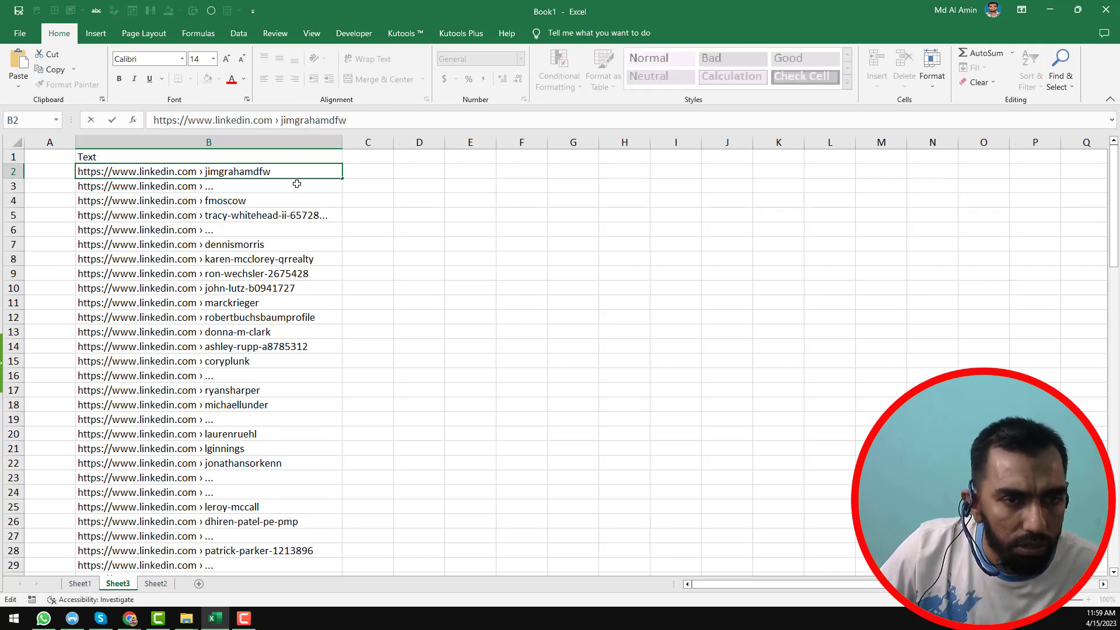
key(shift+Right)
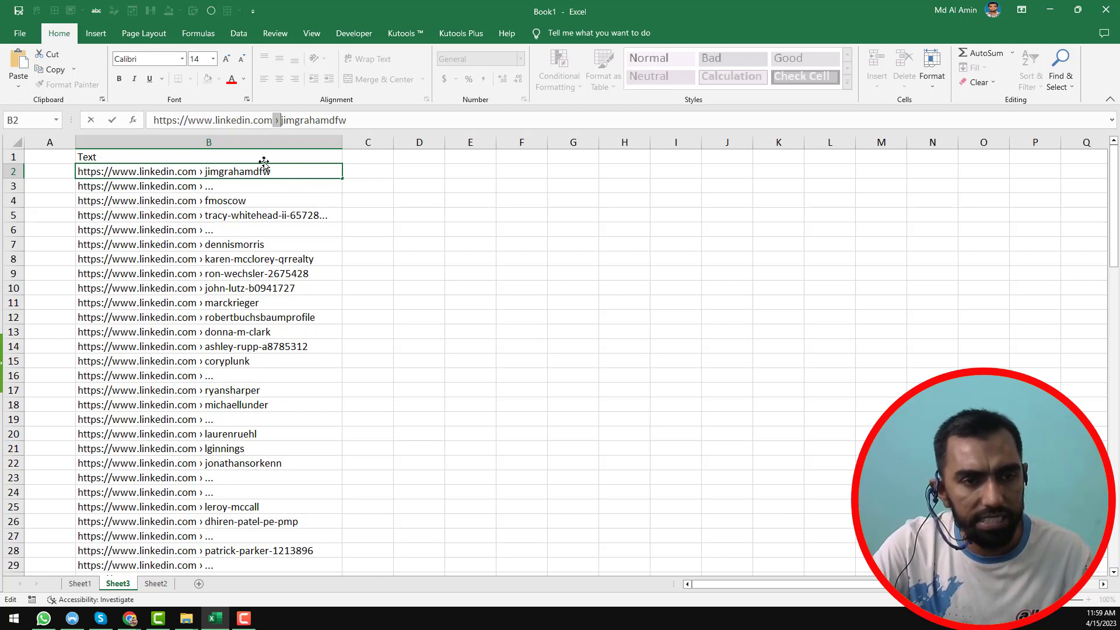
Select all of column B and bring up Find and Replace with Ctrl+H
click(247, 142)
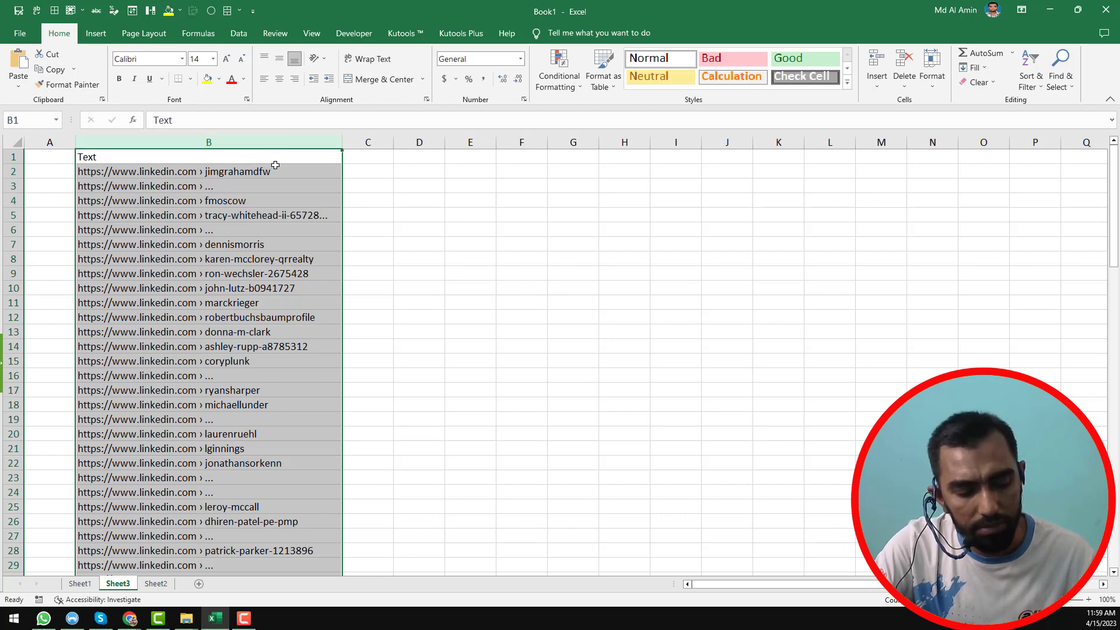
key(ctrl+h)
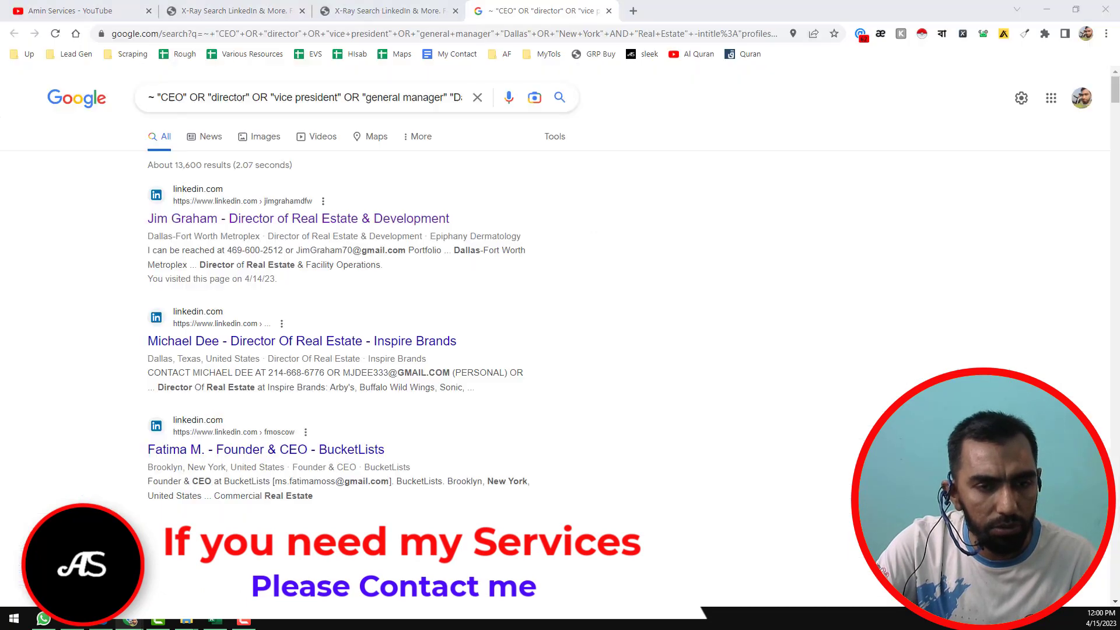
click(132, 620)
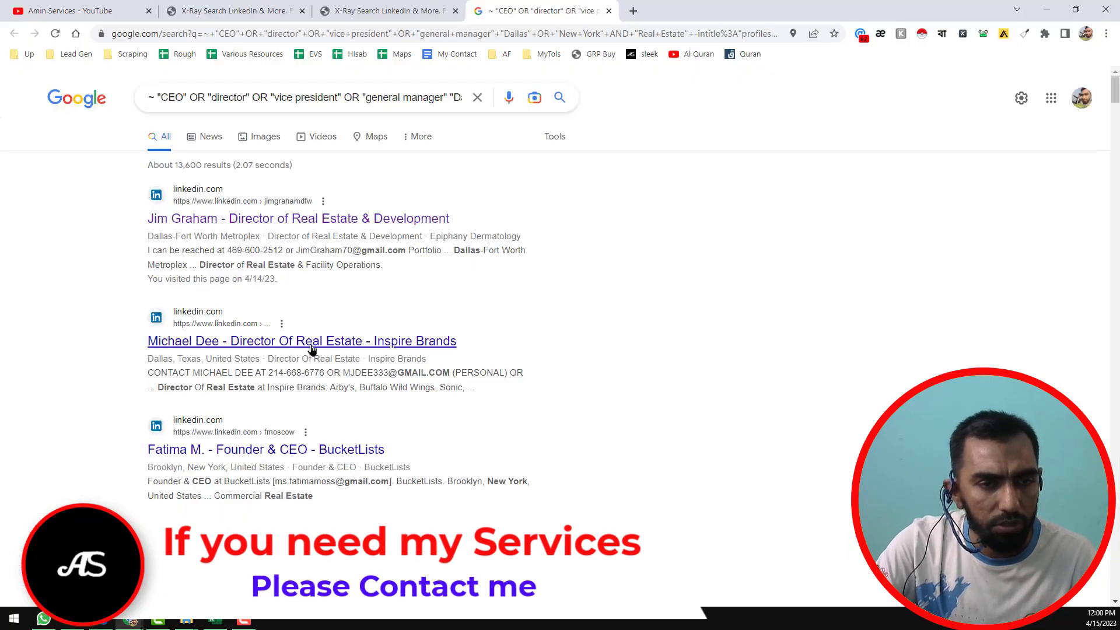
right_click(293, 222)
click(318, 230)
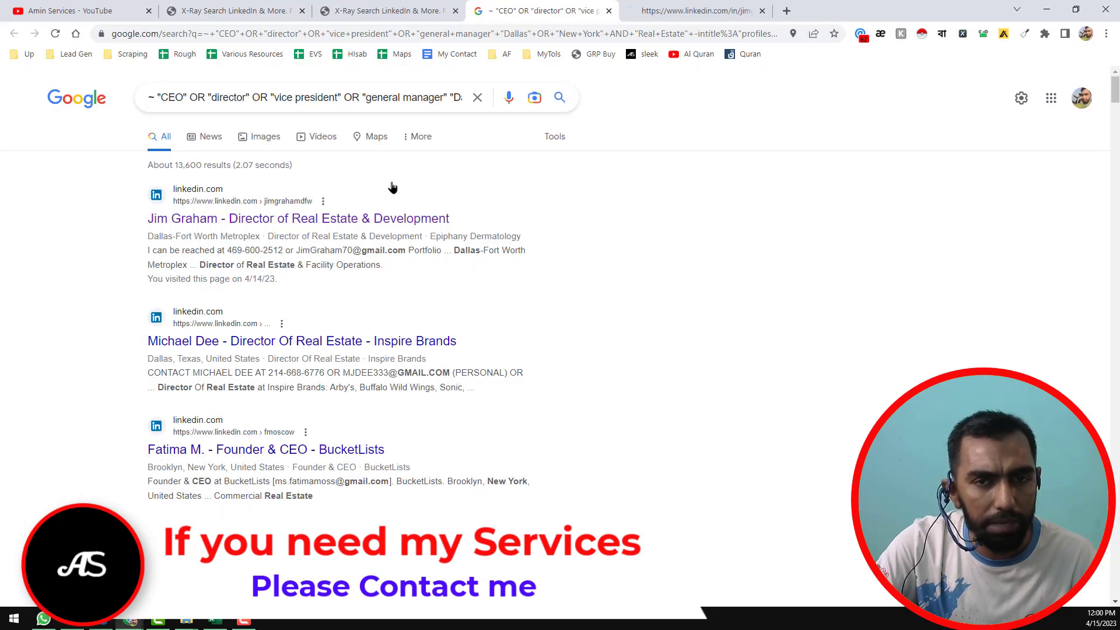
key(ctrl+Tab)
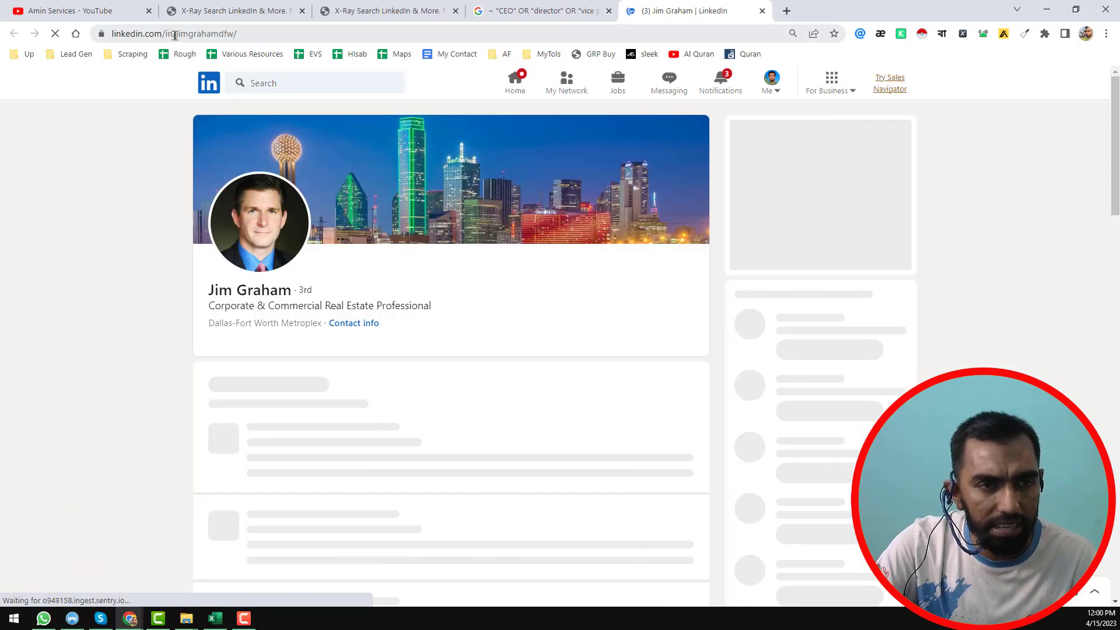
double_click(175, 34)
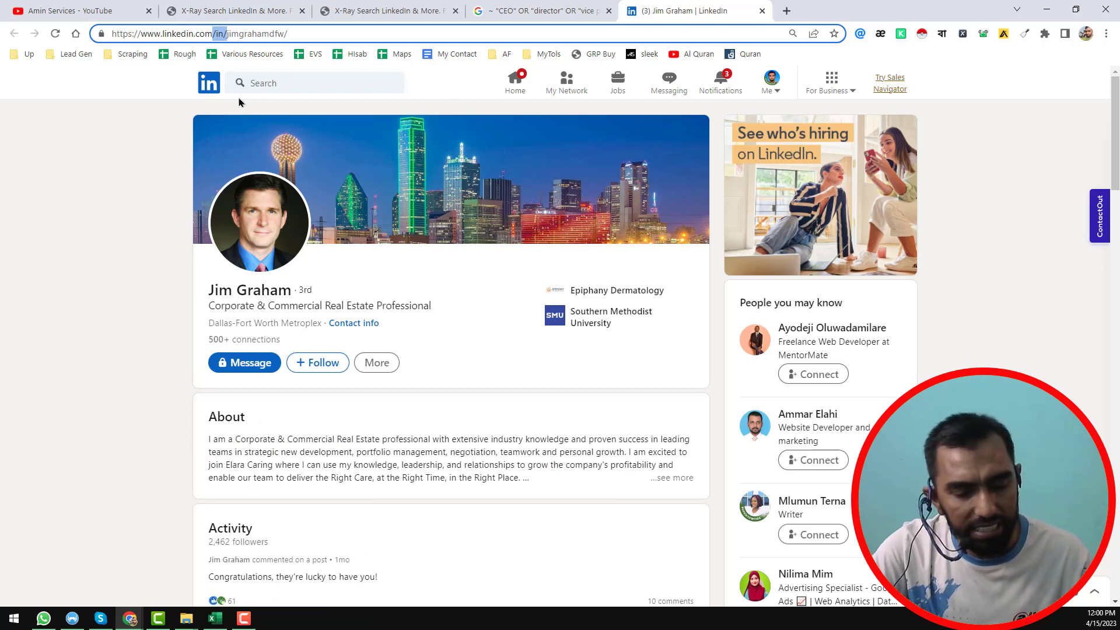
click(215, 618)
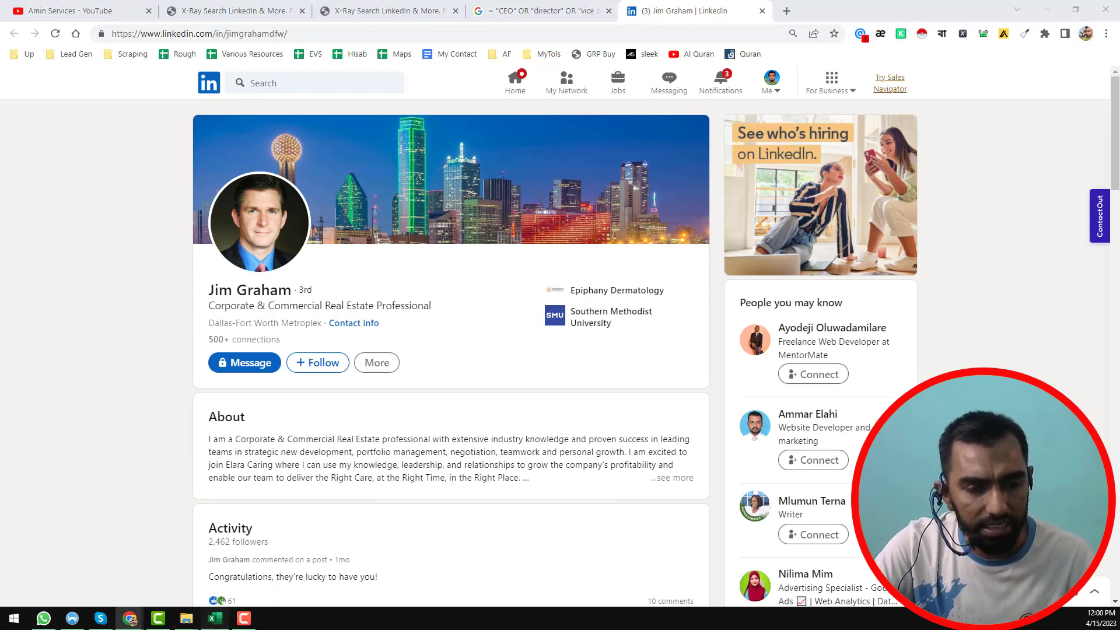
Replace all 99 › separators in column B with /in/, then close Find and Replace
click(671, 302)
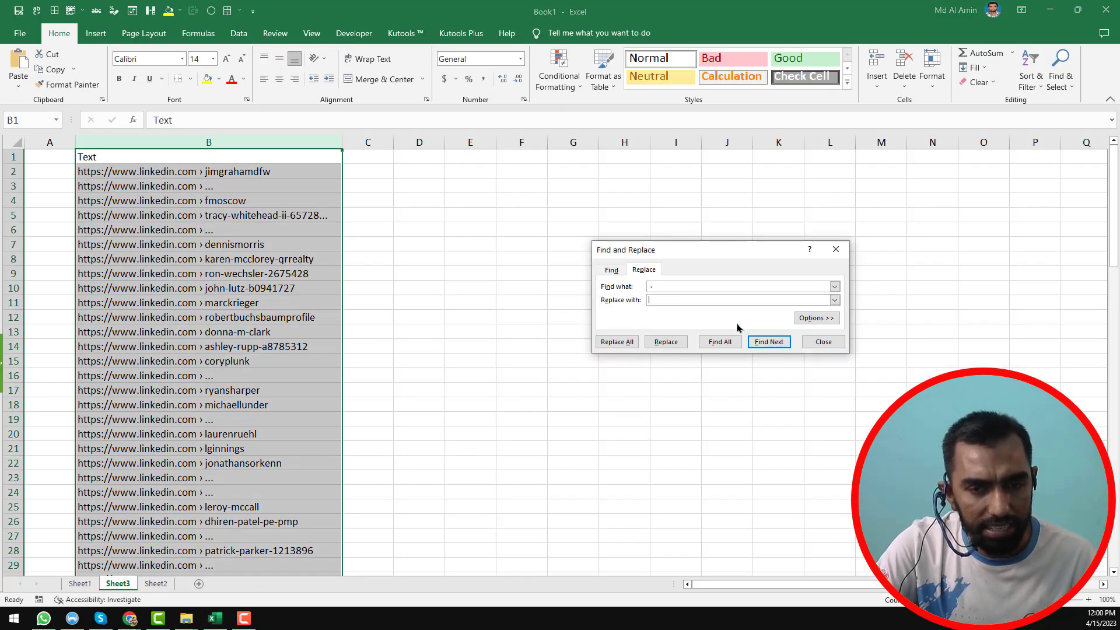
text(/in/)
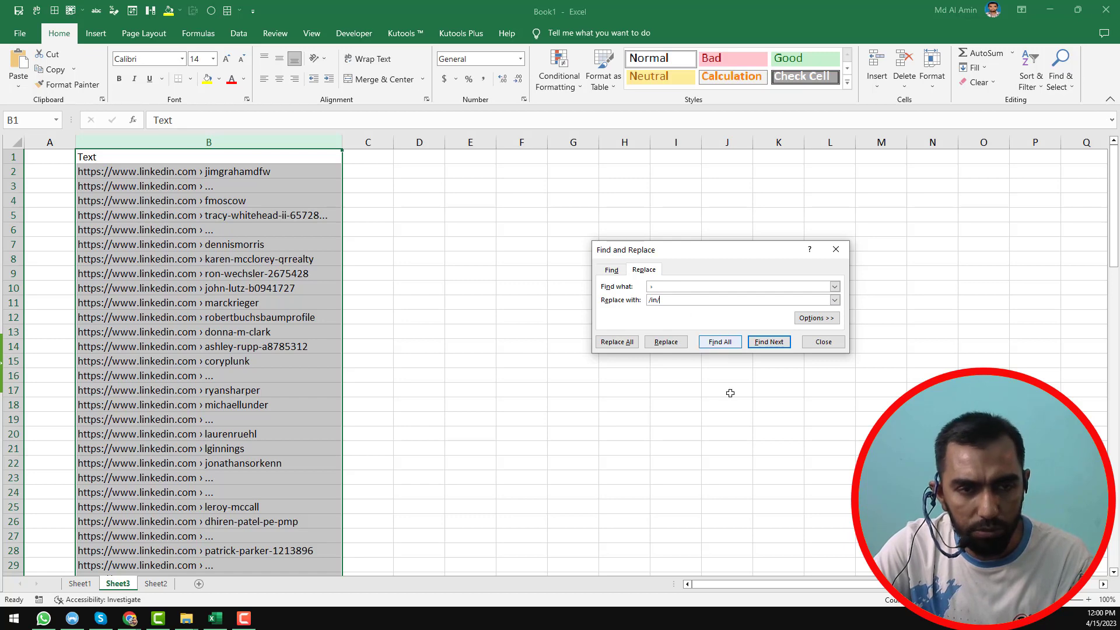
click(251, 142)
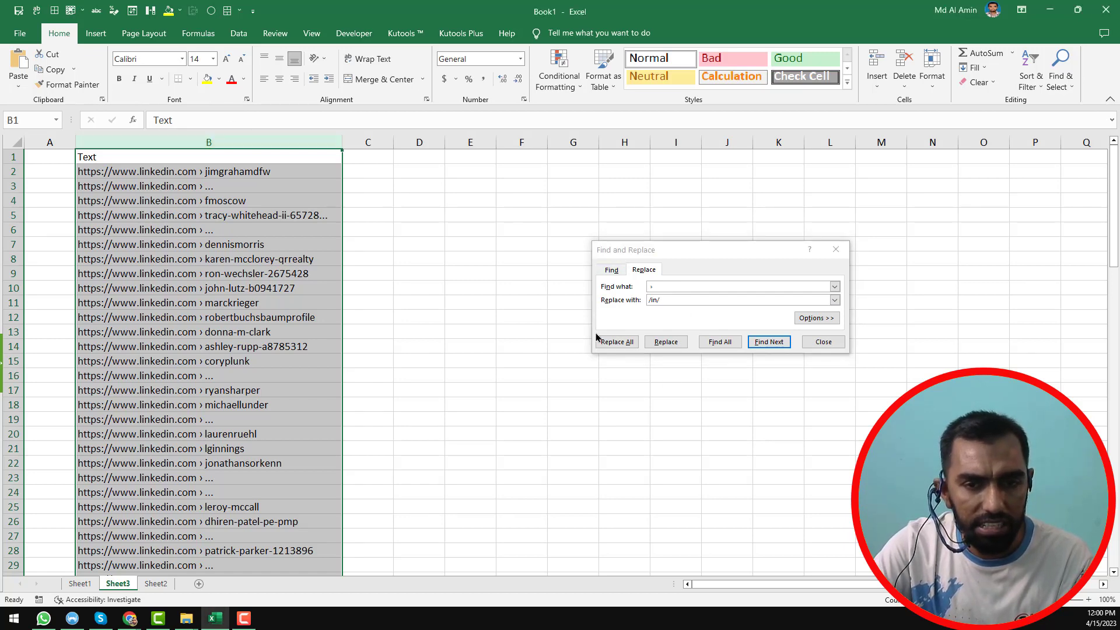
click(623, 343)
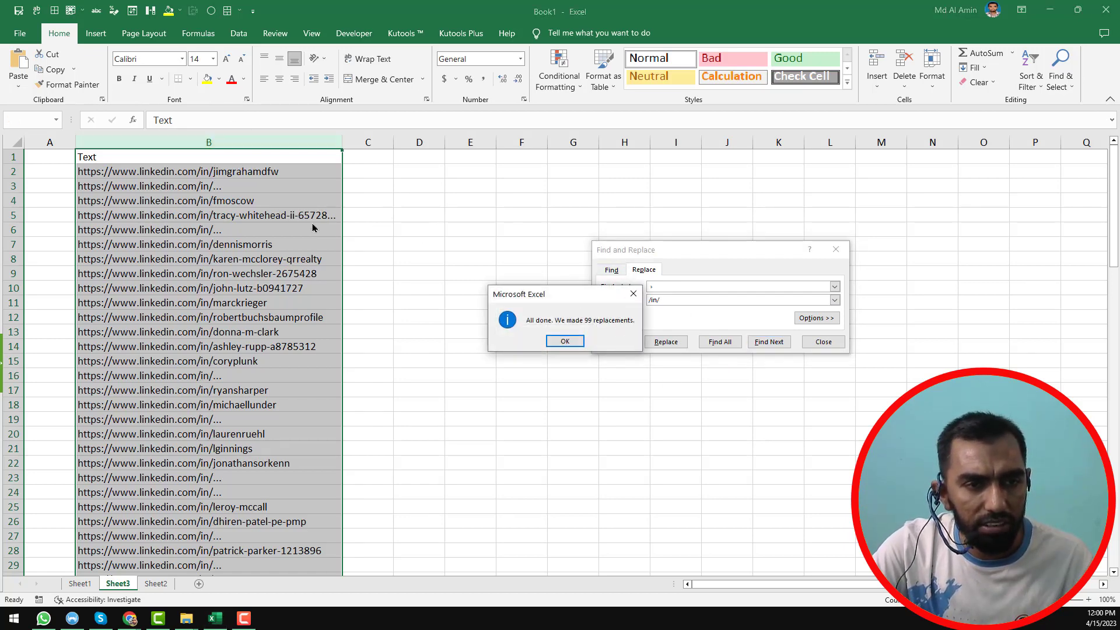
click(567, 343)
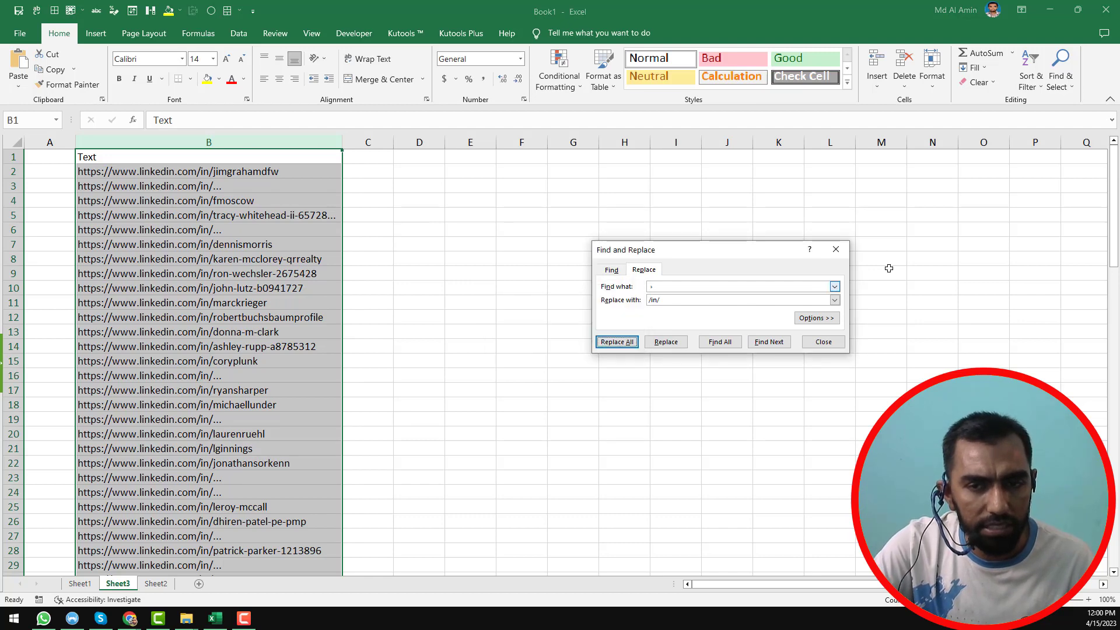
click(836, 249)
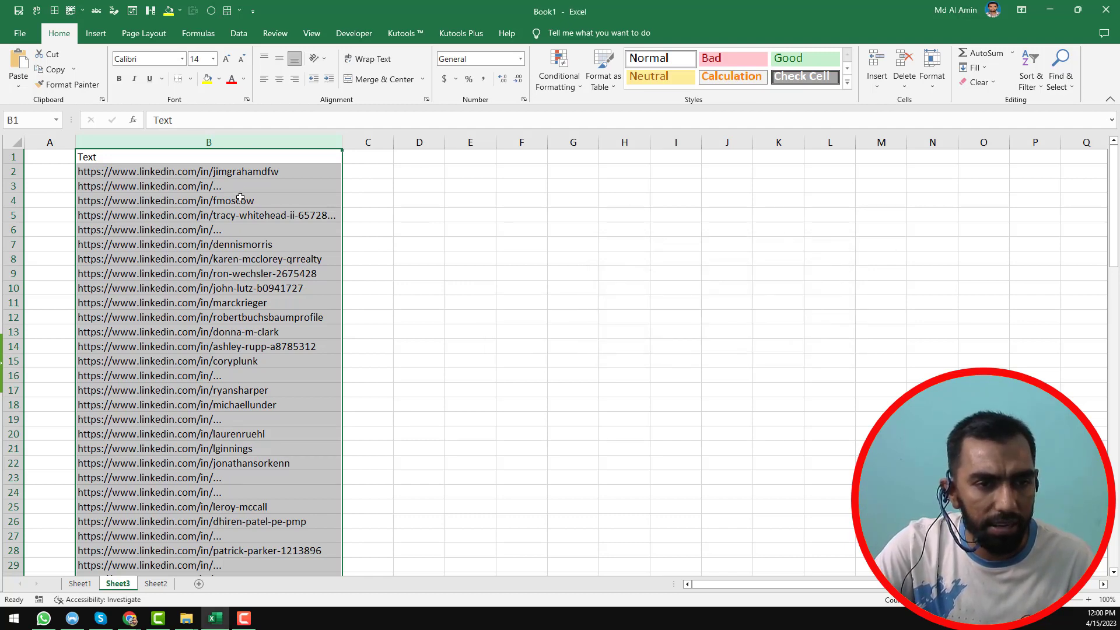
Freeze the top header row so it stays visible while scrolling
click(170, 185)
click(18, 157)
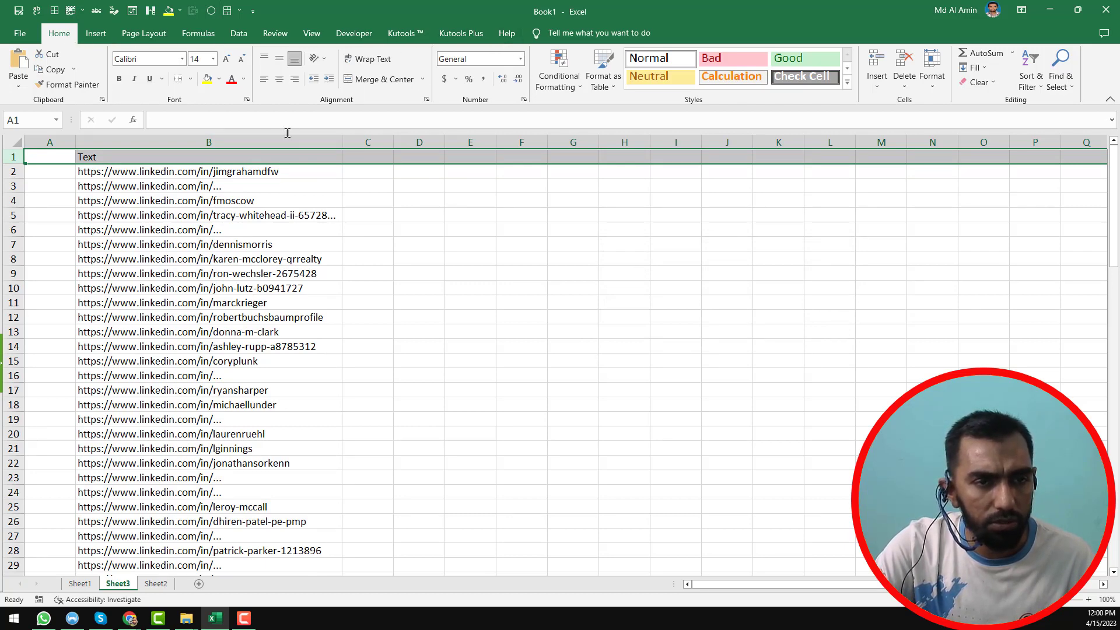
click(82, 12)
click(136, 78)
Inspect the URLs in B2 and B3, scroll the list, and select column B
click(298, 171)
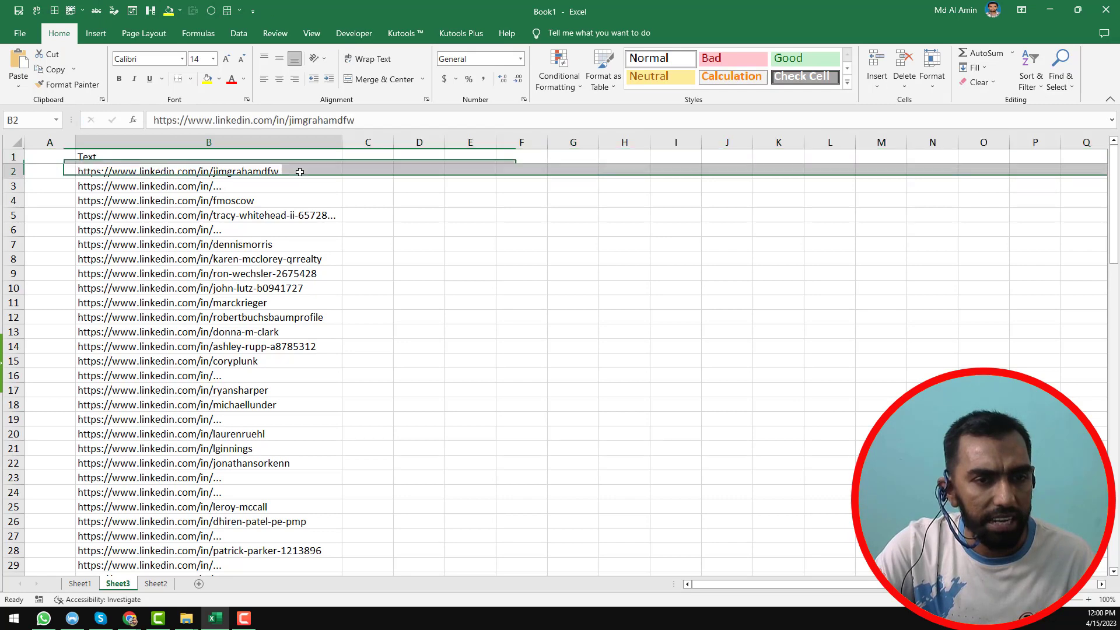
click(266, 187)
scroll(272, 239, down, 5)
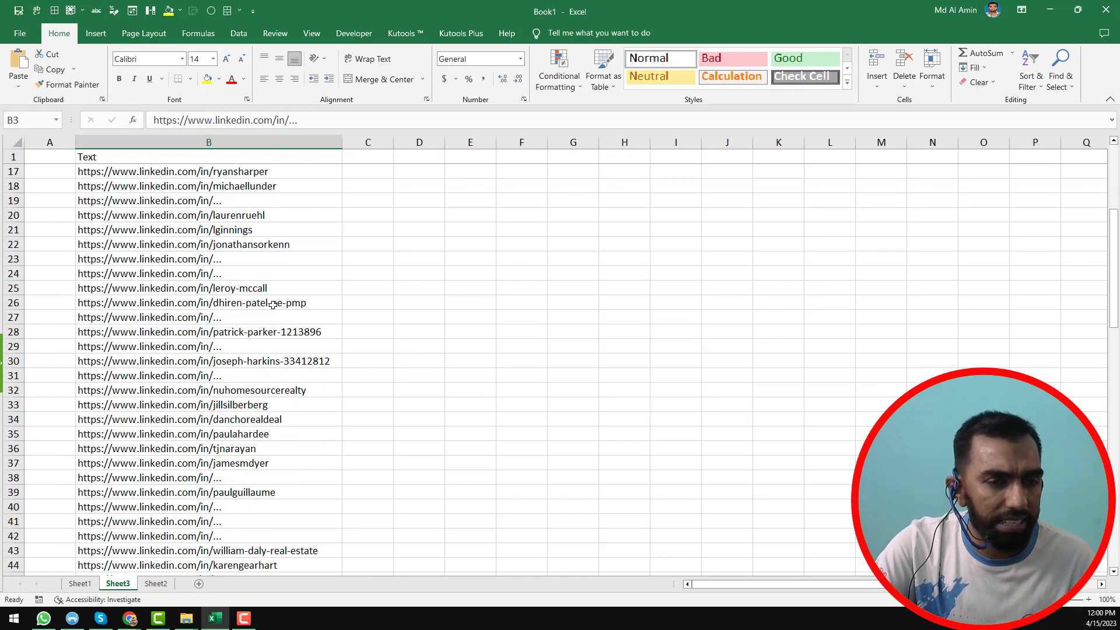
scroll(284, 331, up, 3)
scroll(288, 304, up, 2)
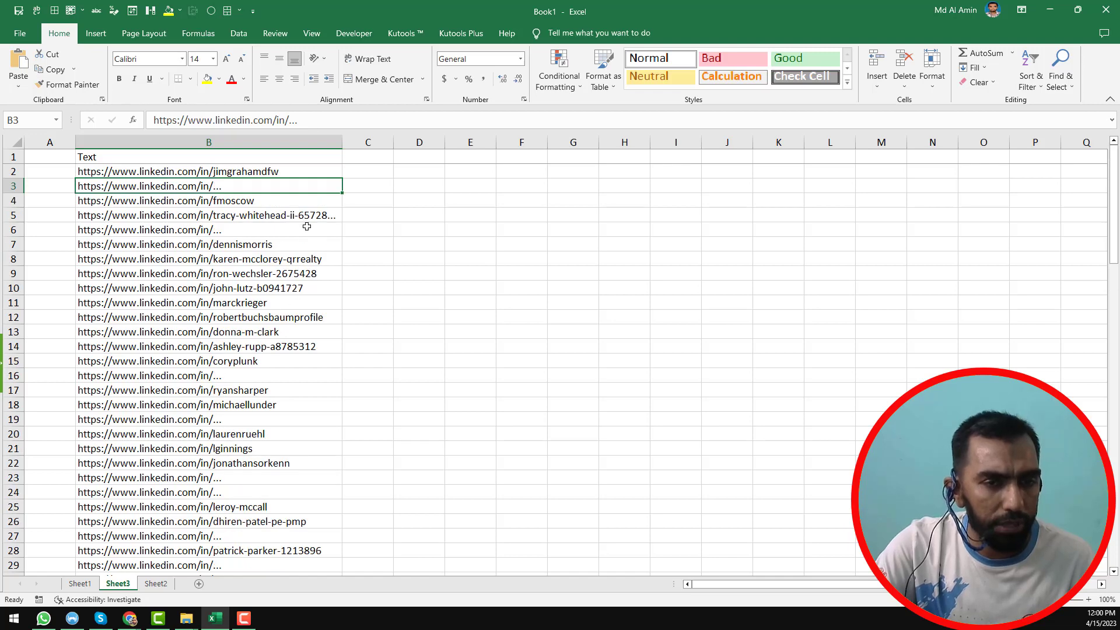
click(280, 142)
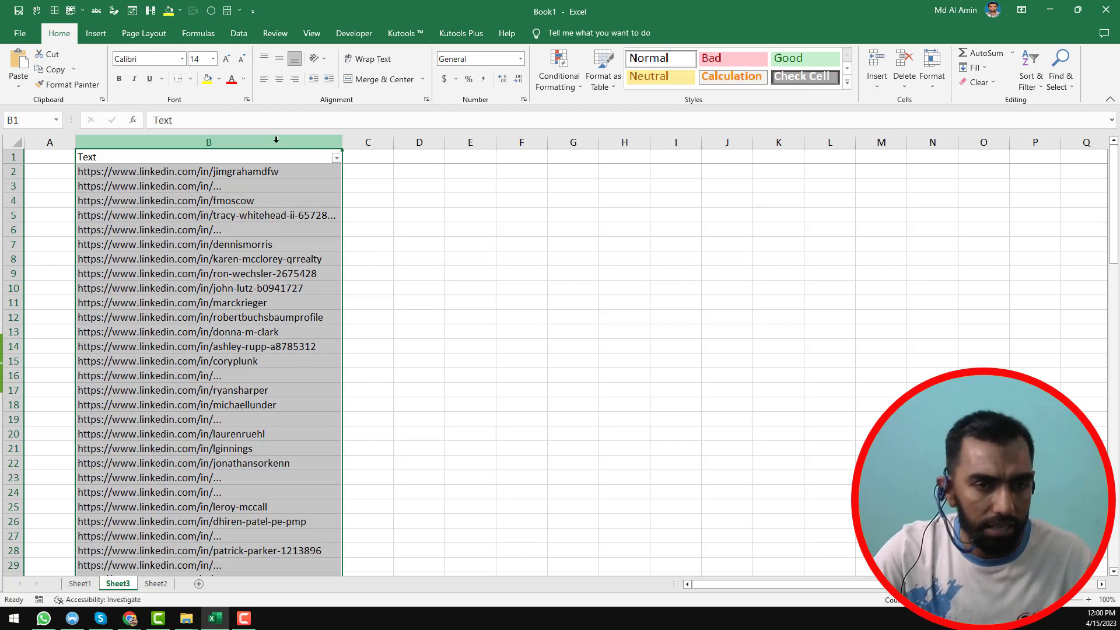
Apply an 'Ends With ..' text filter on column B, leaving 25 of 99 rows
click(337, 158)
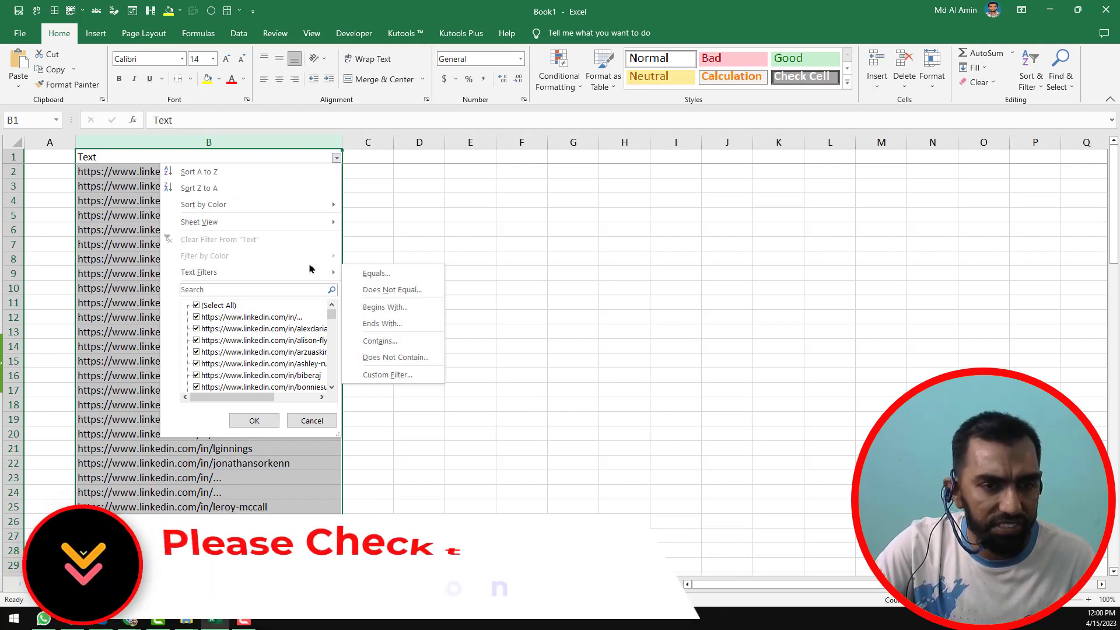
mouse_move(257, 272)
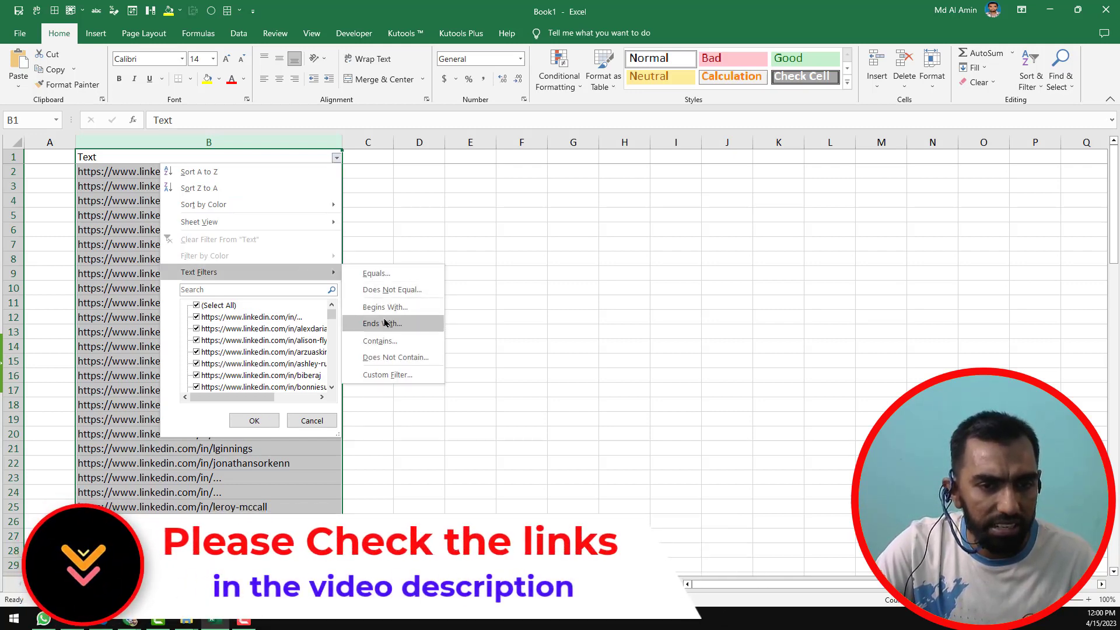
click(402, 327)
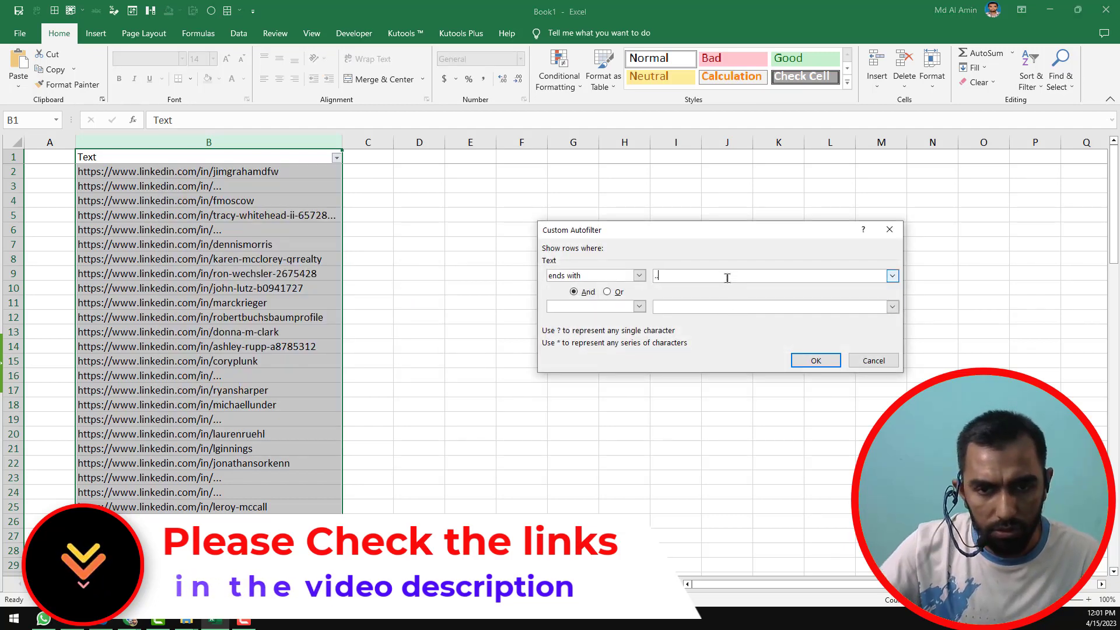
text(..)
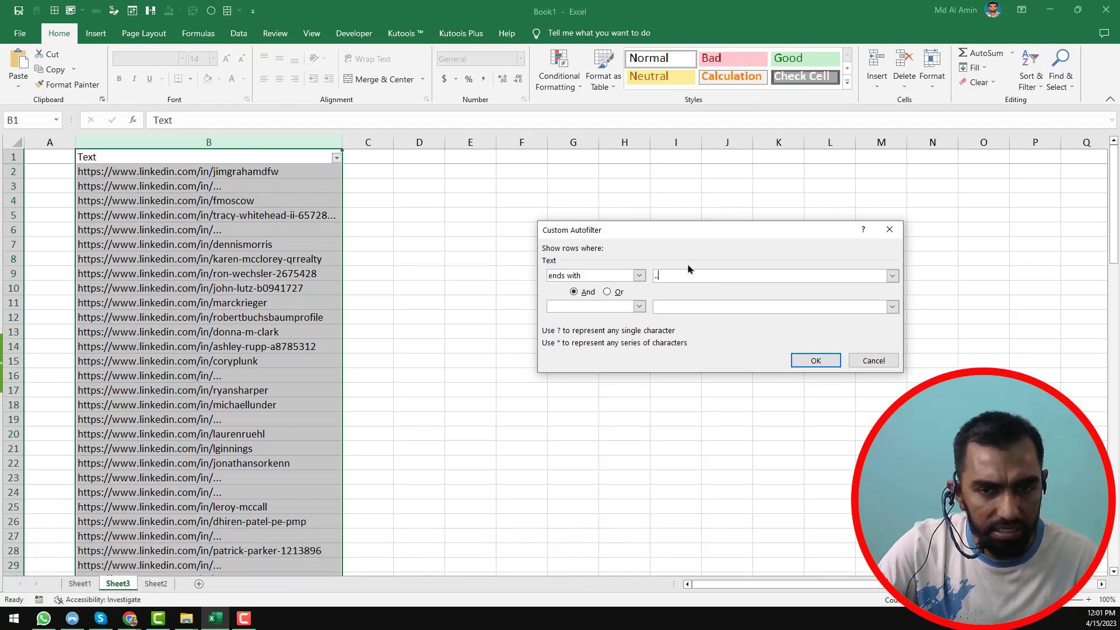
click(827, 361)
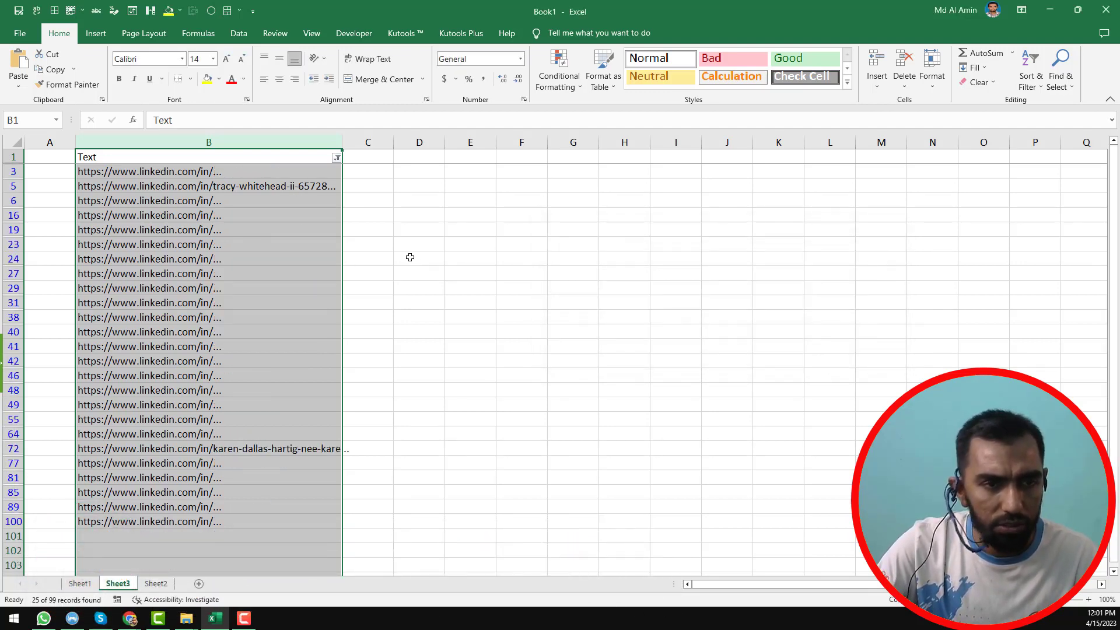
Clear the filtered truncated URL rows from B3 through B100
click(250, 175)
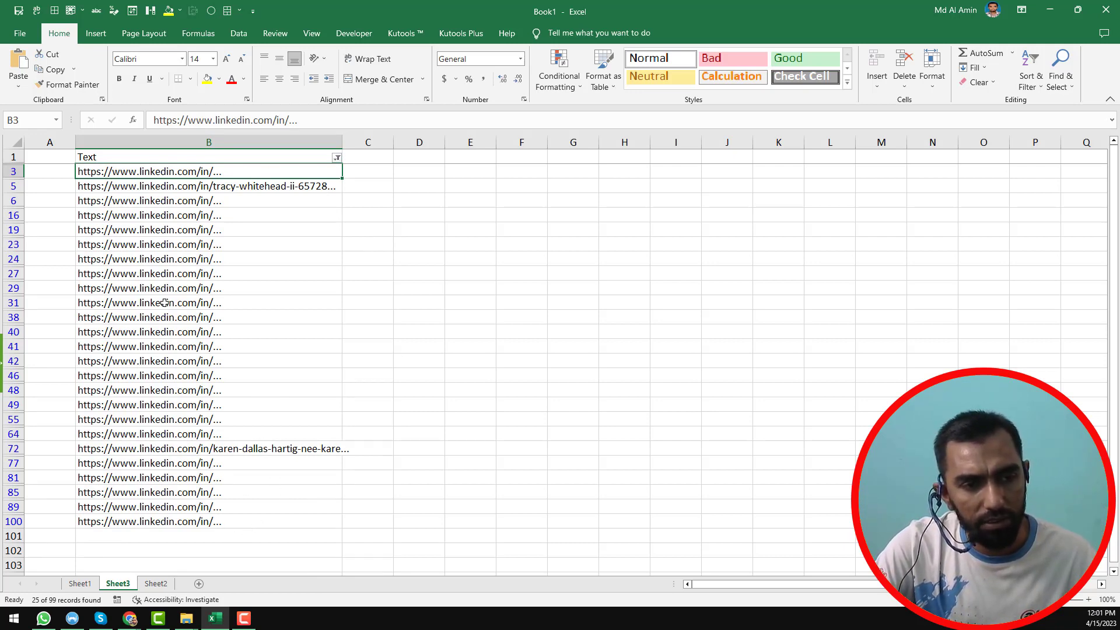
shift+click(280, 515)
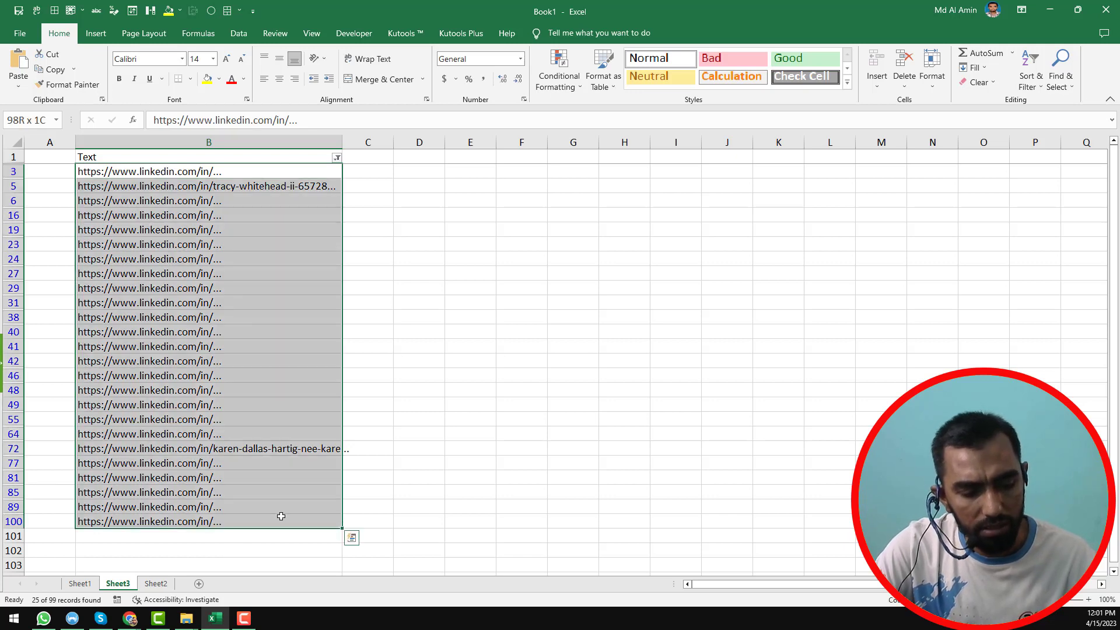
key(shift+space)
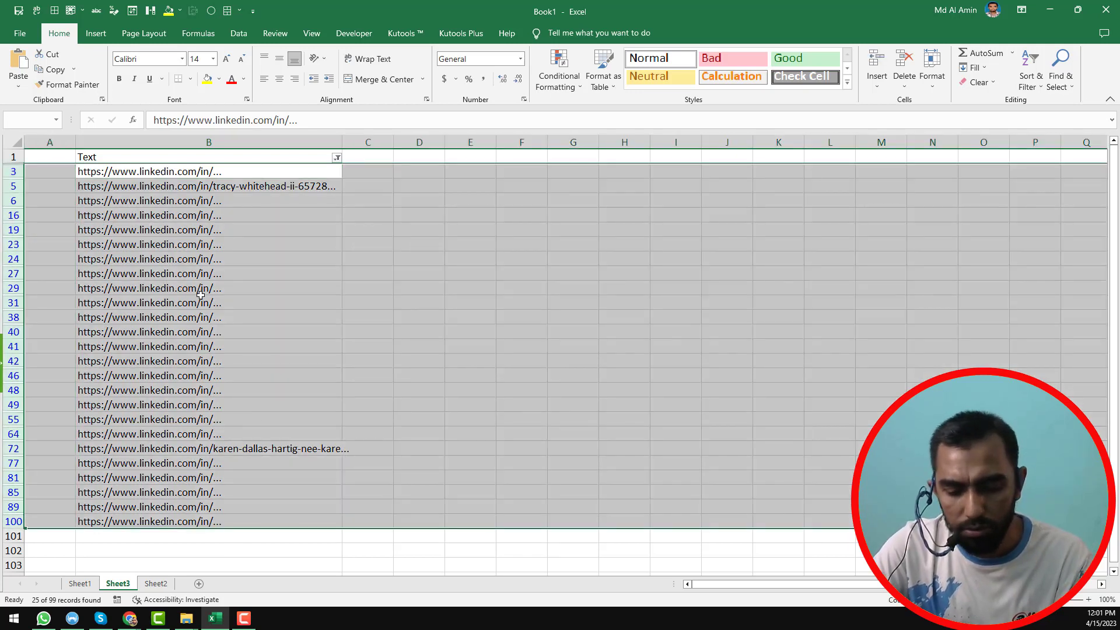
key(Delete)
Turn off the column B filter with Ctrl+Shift+L so all rows show
click(229, 172)
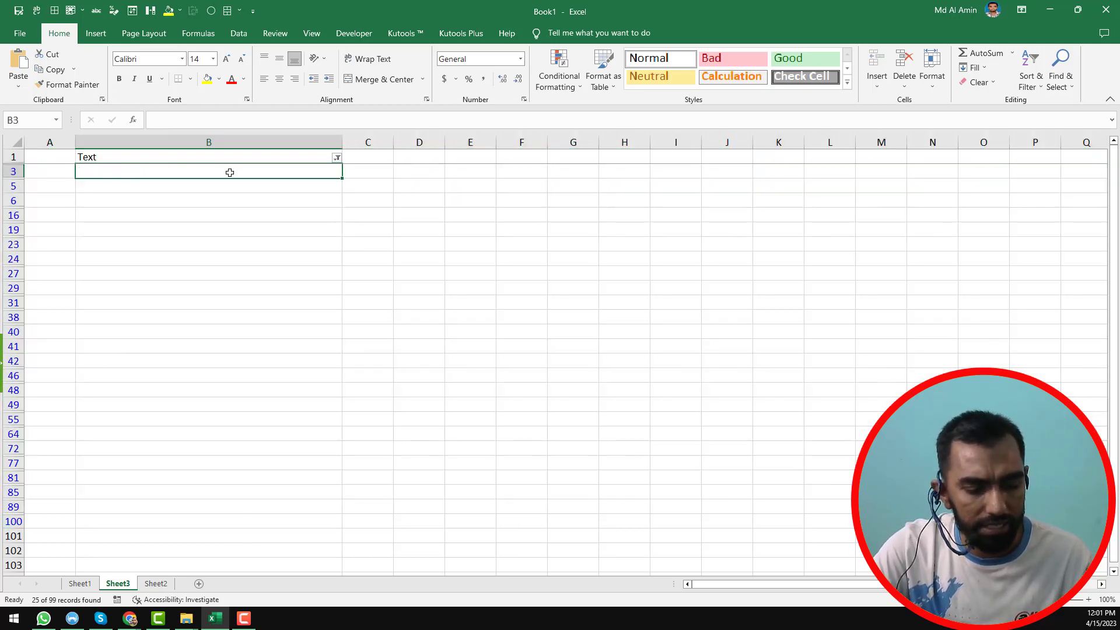
click(258, 140)
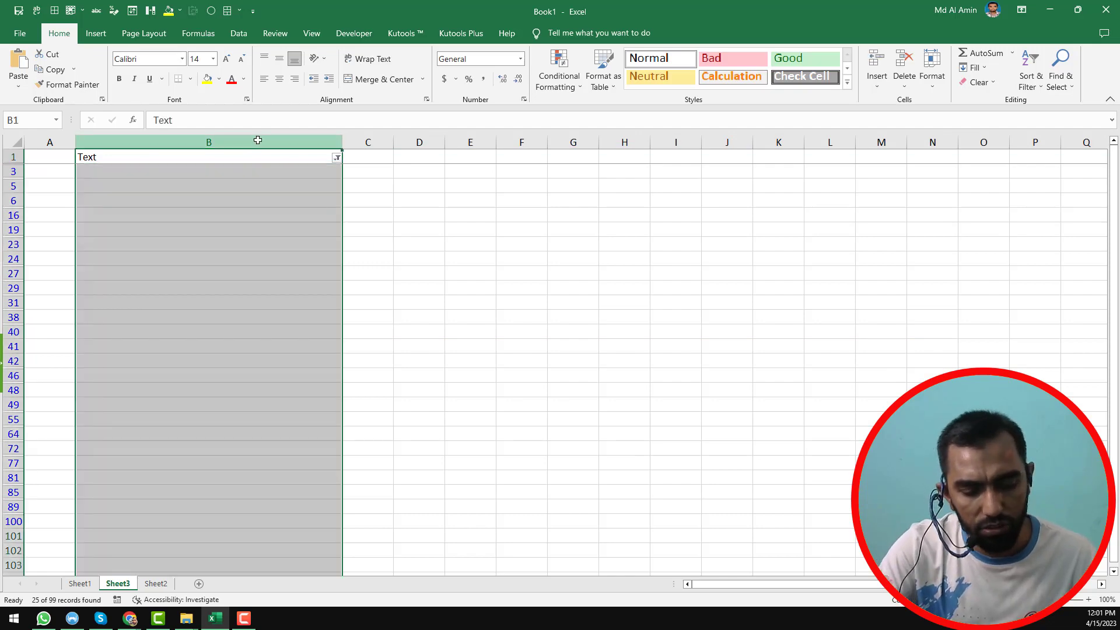
key(ctrl+shift+l)
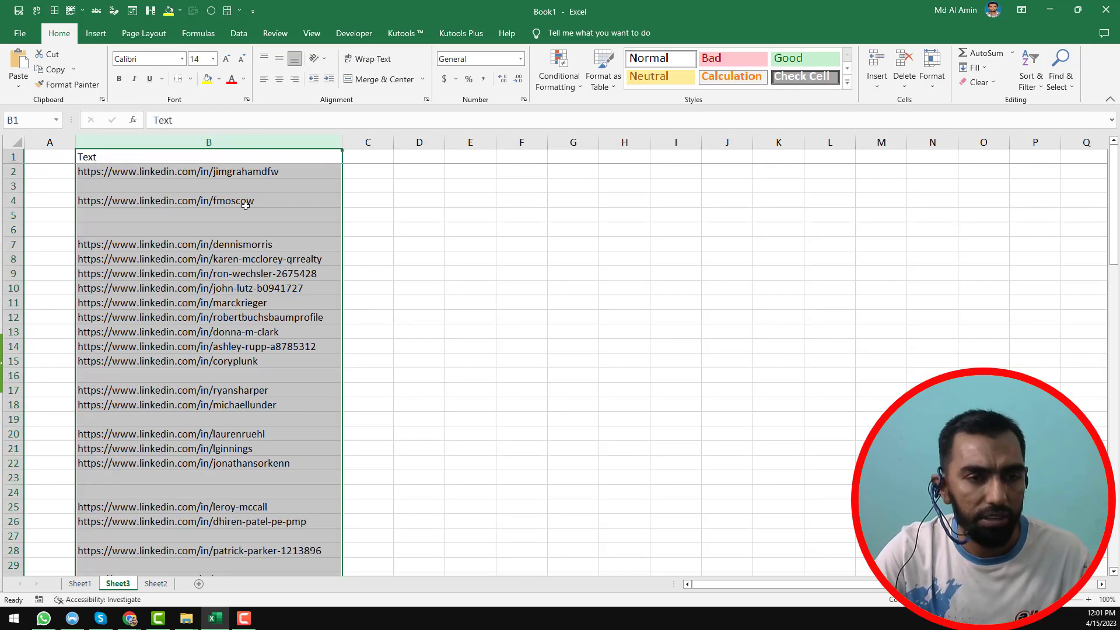
click(256, 233)
Delete the 24 blank rows sheet-wide using Kutools Delete Blank Rows
click(17, 142)
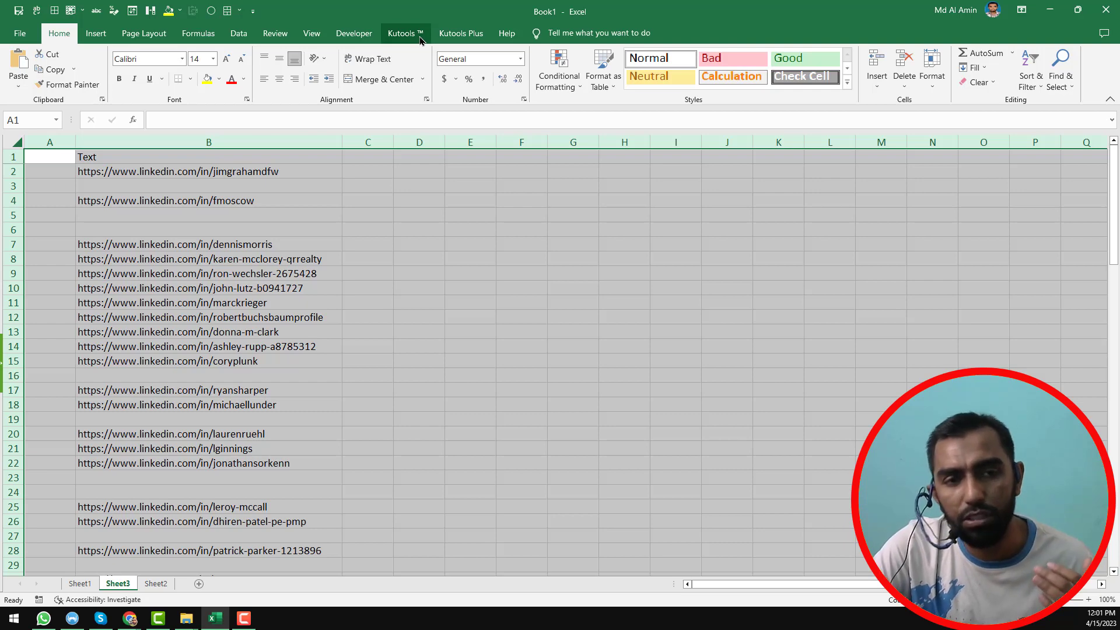
click(420, 35)
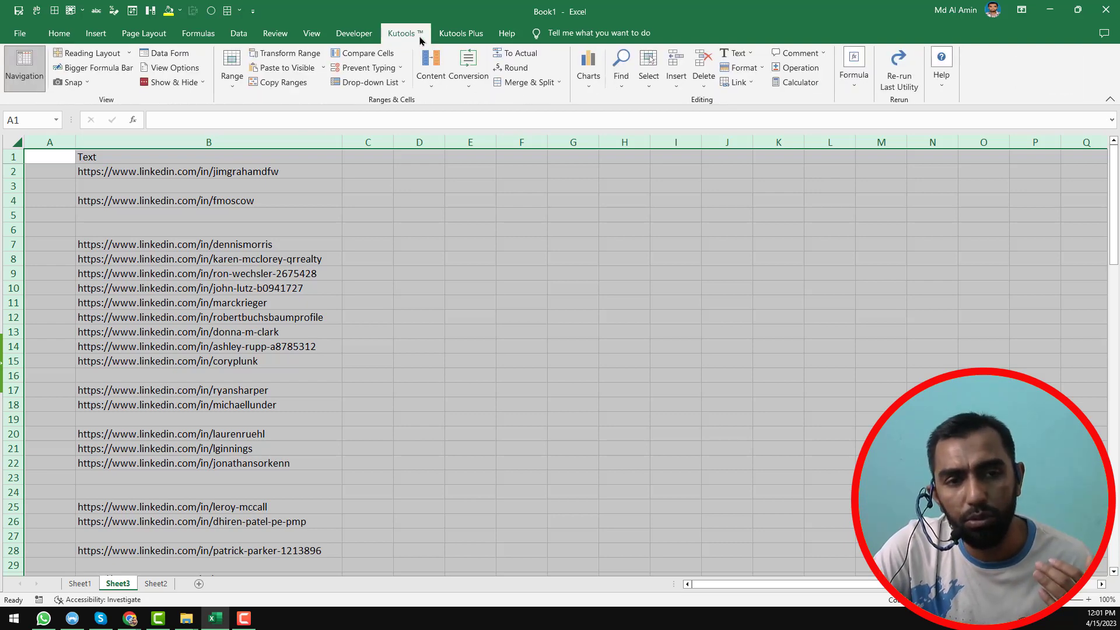
click(705, 77)
click(737, 103)
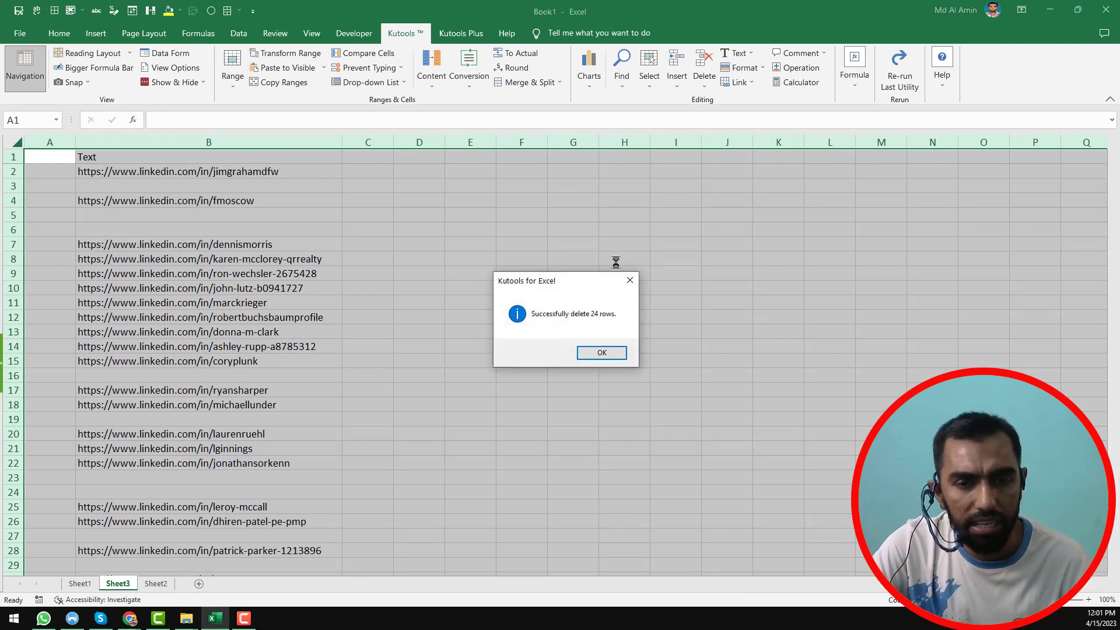
click(617, 352)
click(276, 170)
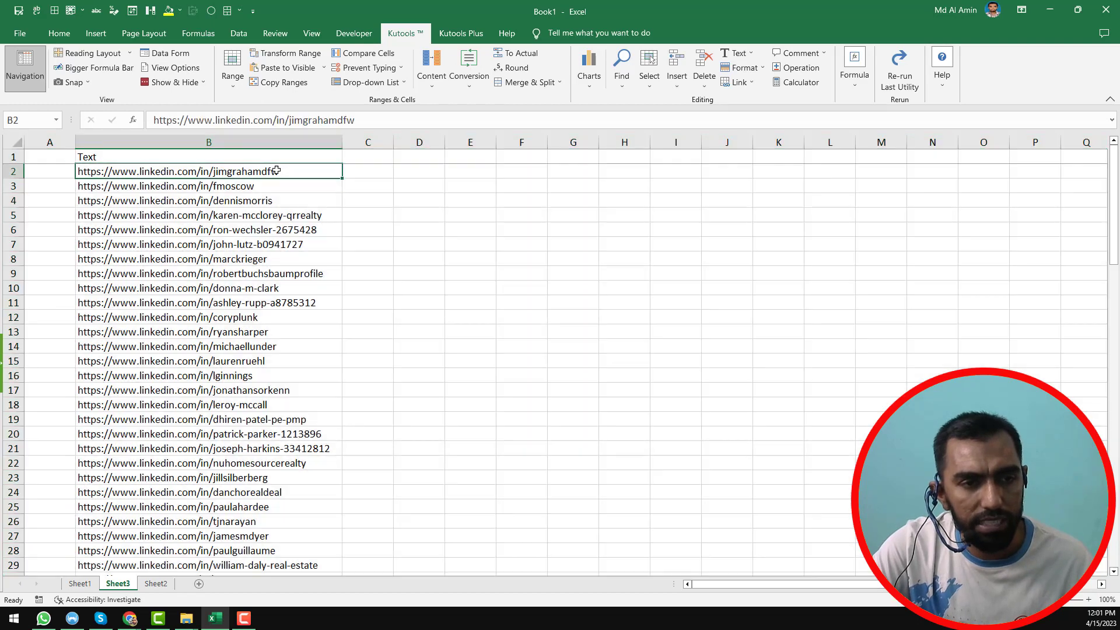
Confirm the list ends at row 75, copy the B2 URL, and open a new Chrome tab
key(ctrl+shift+Down)
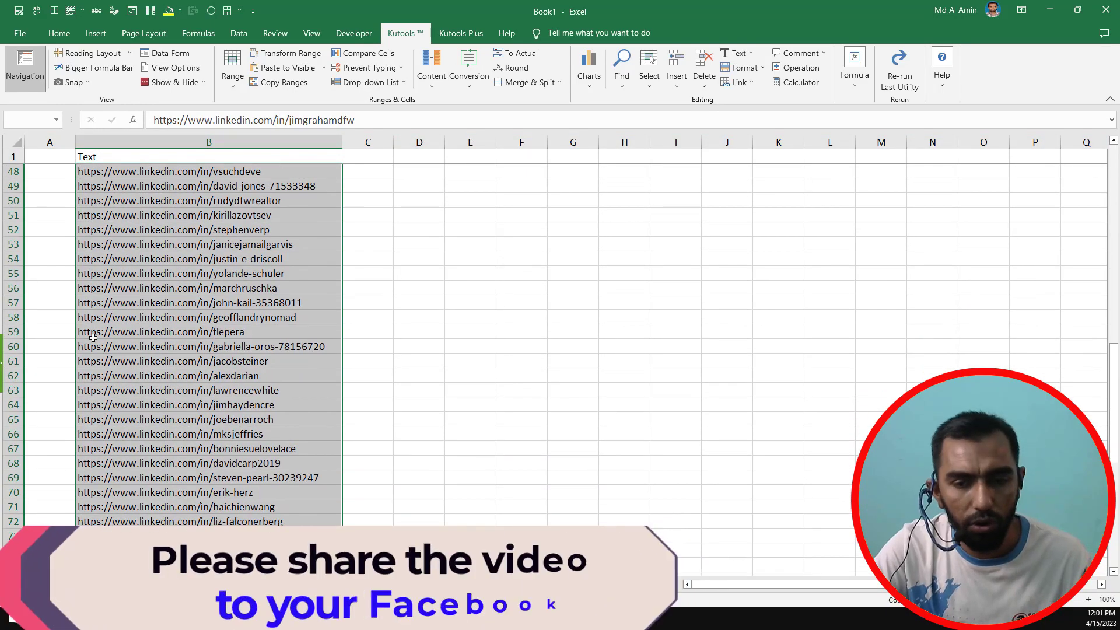
scroll(120, 346, down, 3)
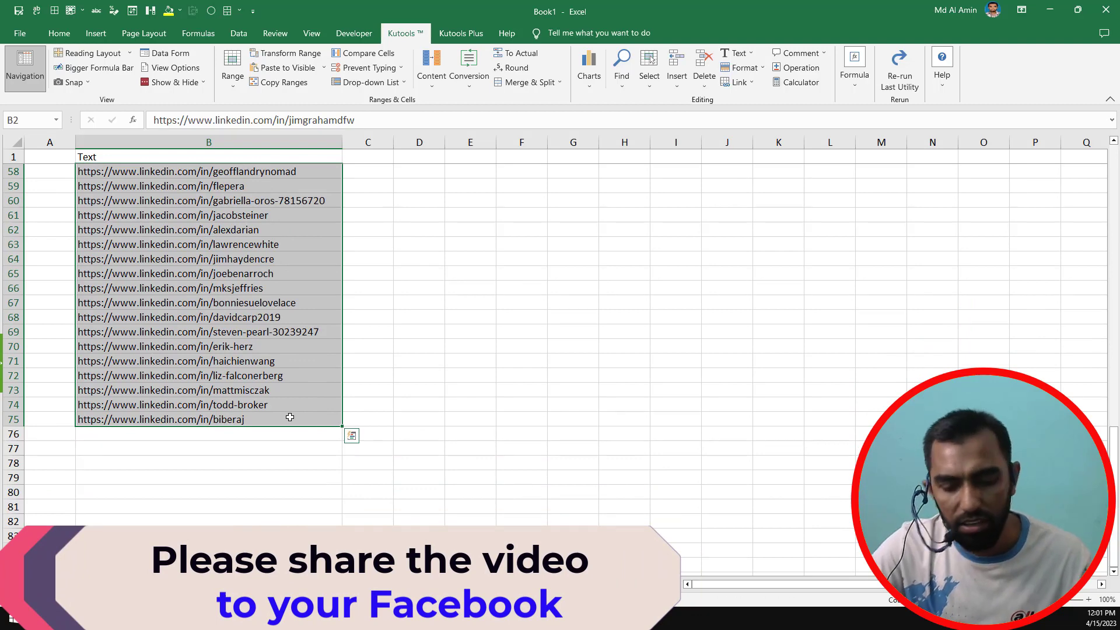
key(ctrl+Home)
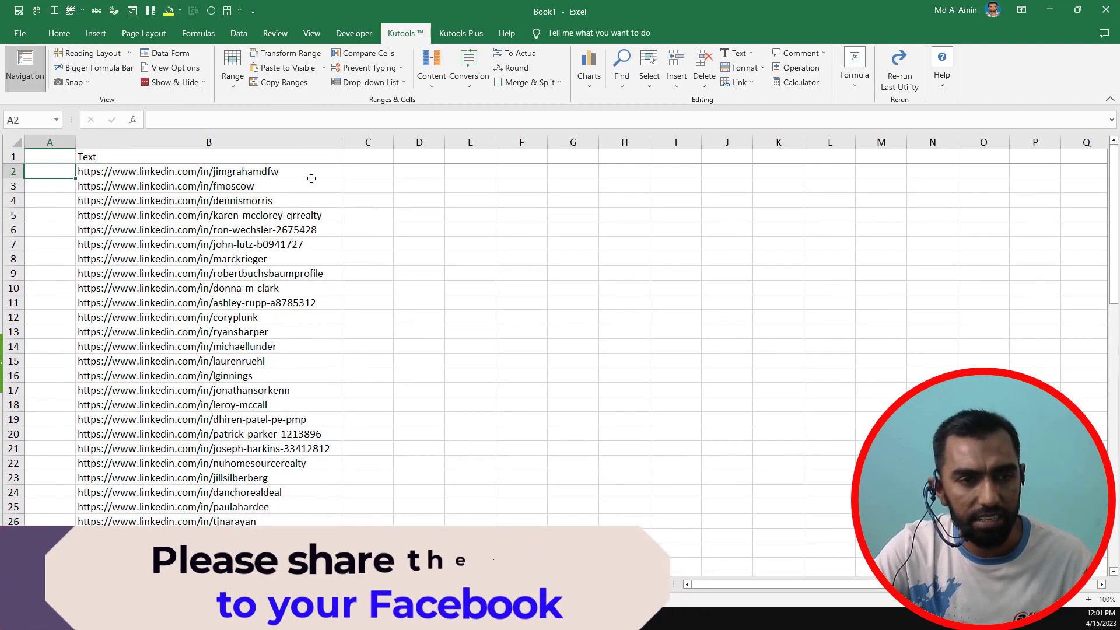
click(310, 180)
key(ctrl+c)
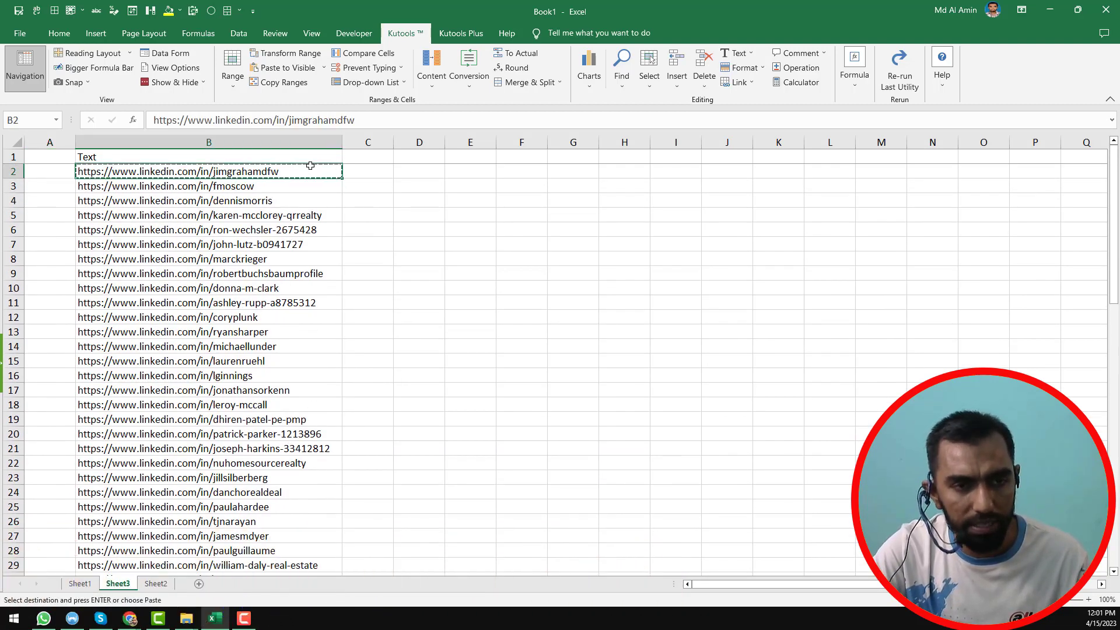
click(1050, 10)
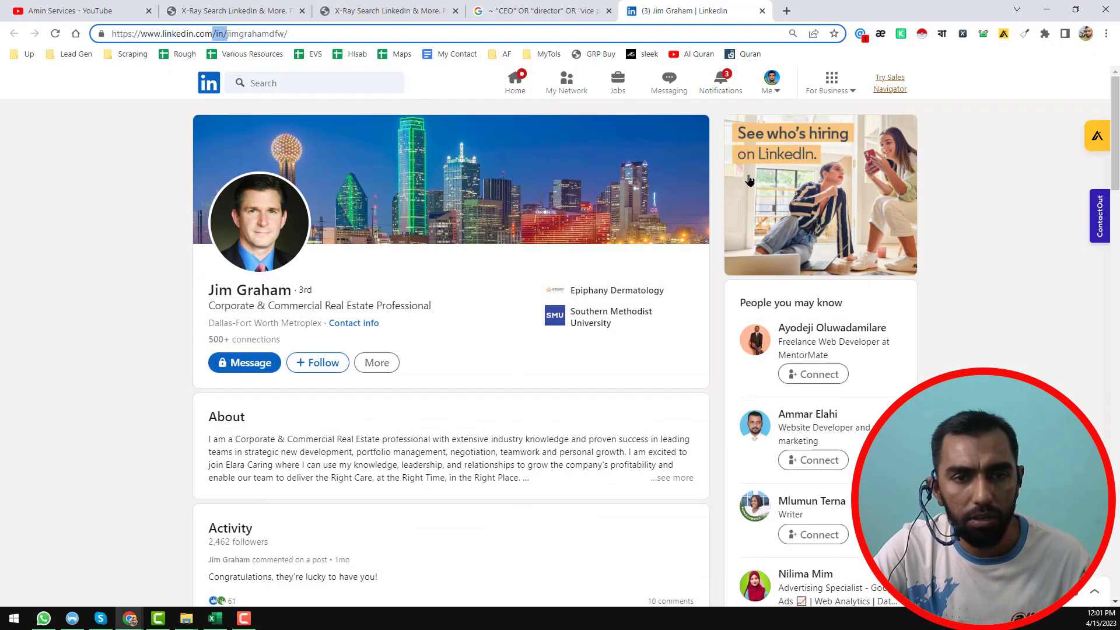
click(787, 11)
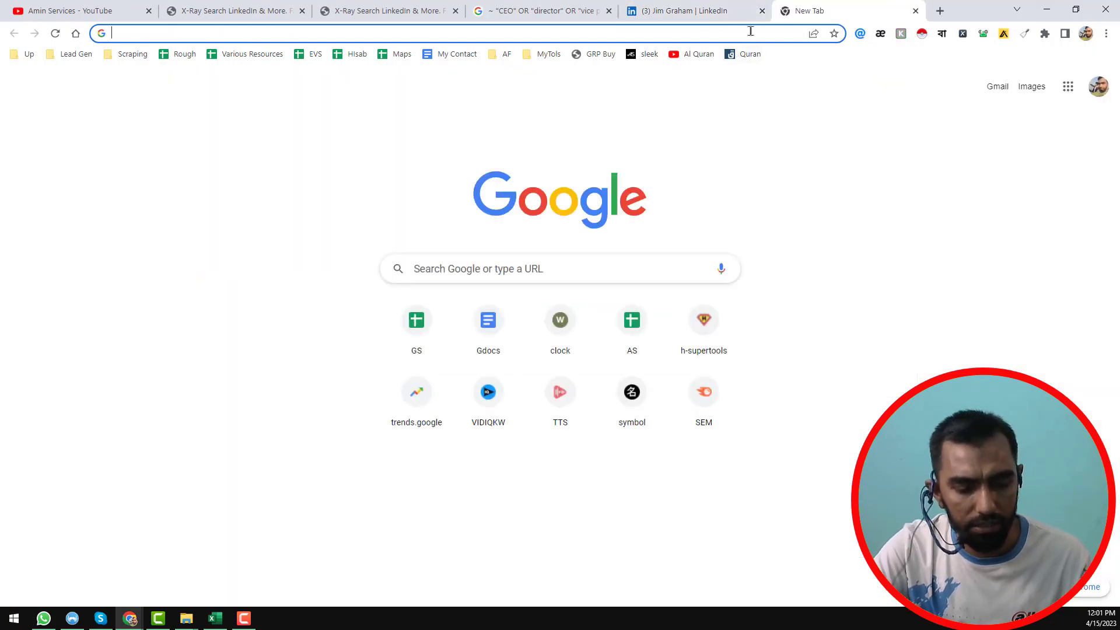
key(ctrl+v)
key(Return)
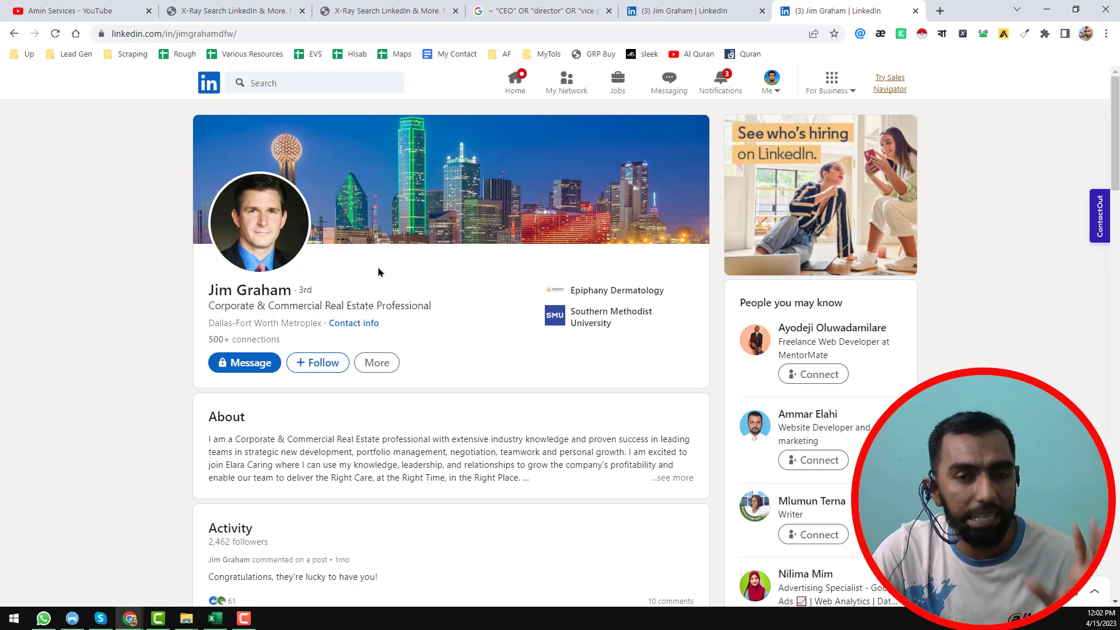
Back in the workbook, look over the Email sheet list, then minimise Excel
click(215, 620)
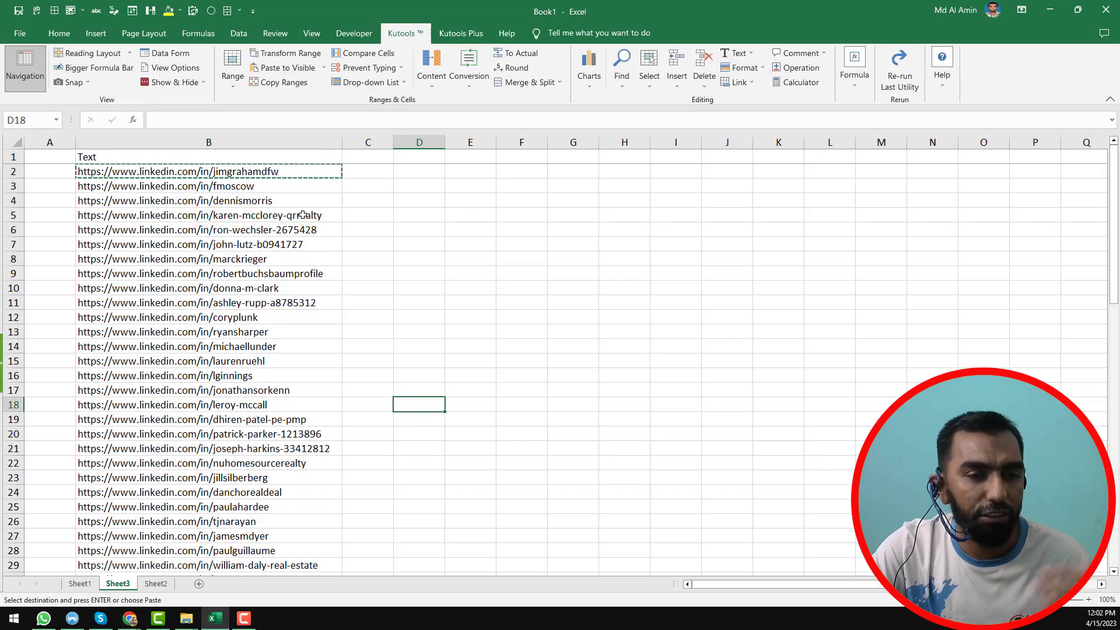
click(308, 169)
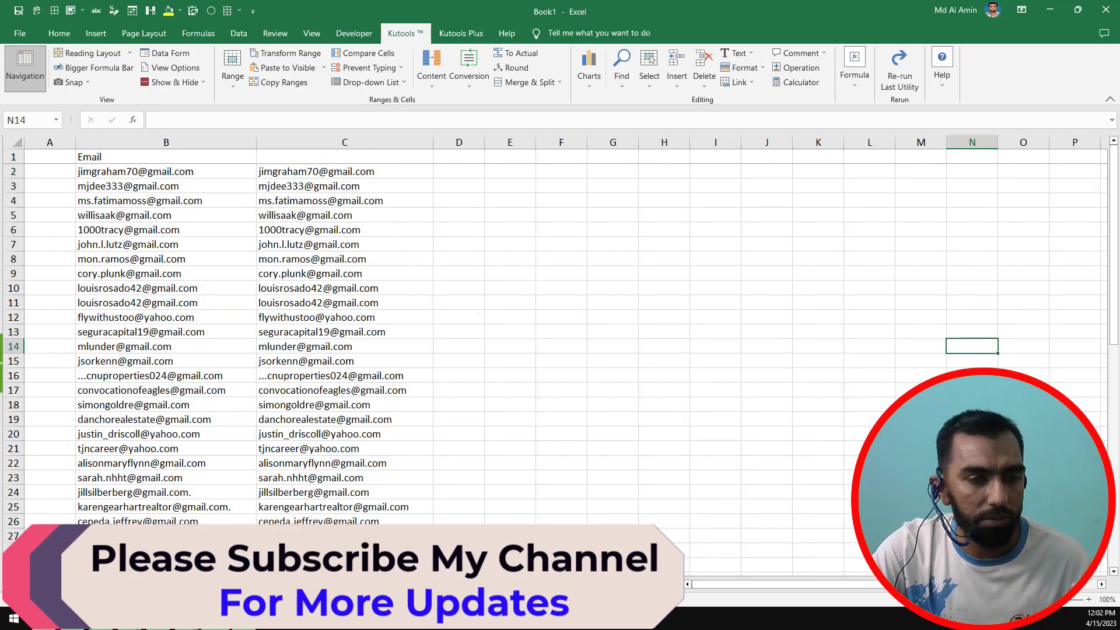
click(400, 287)
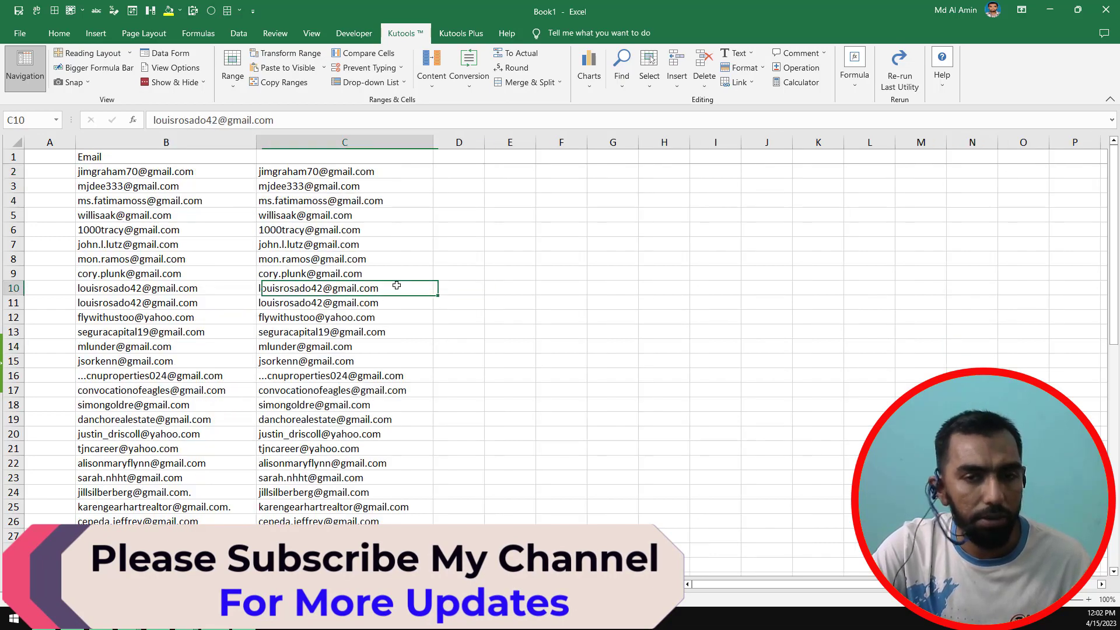
click(1050, 12)
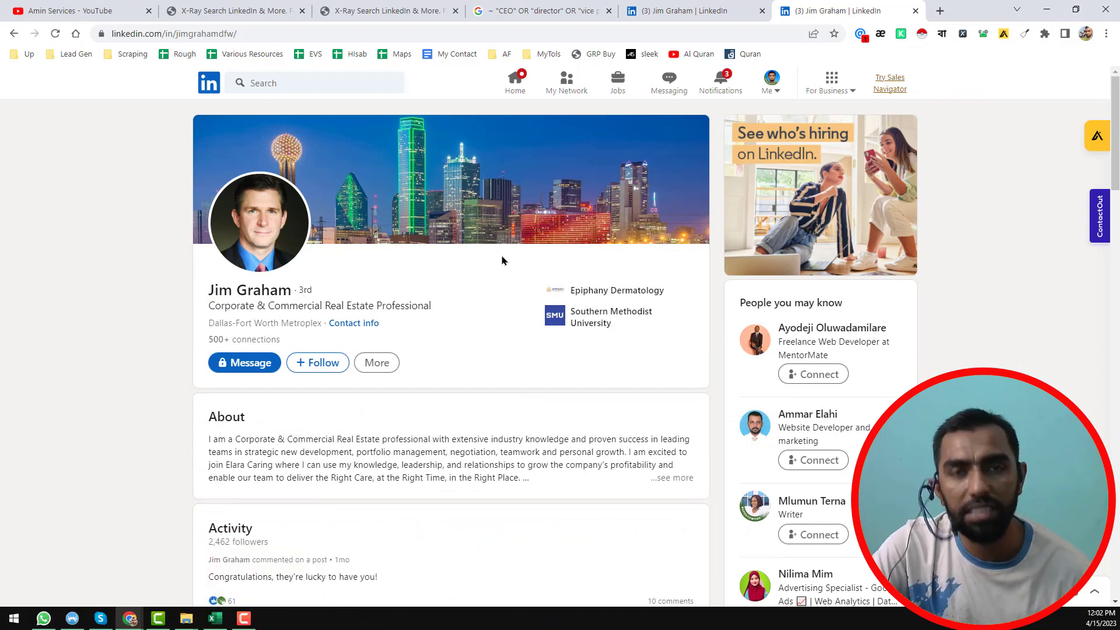